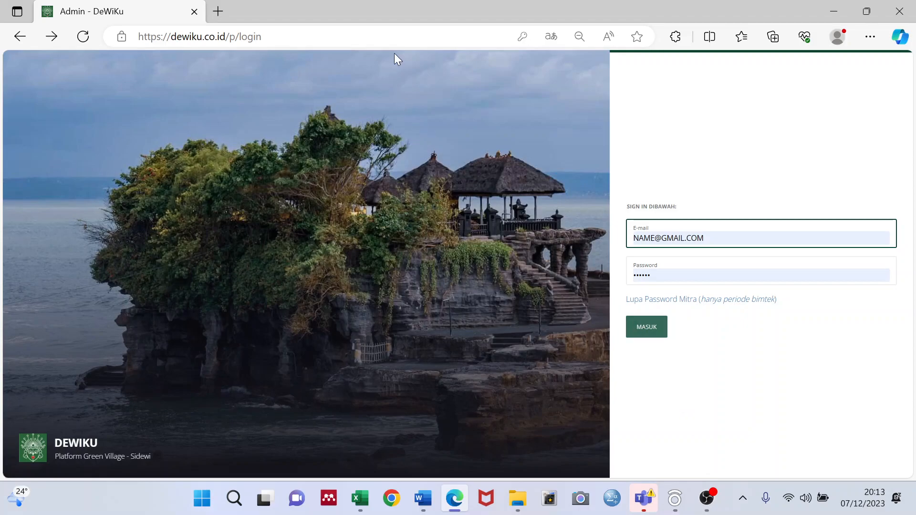
- Go to the dewiku.co.id site and open the Mitra partner login page
{"action": "left_click", "coordinate": [399, 35]}
{"action": "type", "text": "dewiku"}
{"action": "key", "text": "Return"}
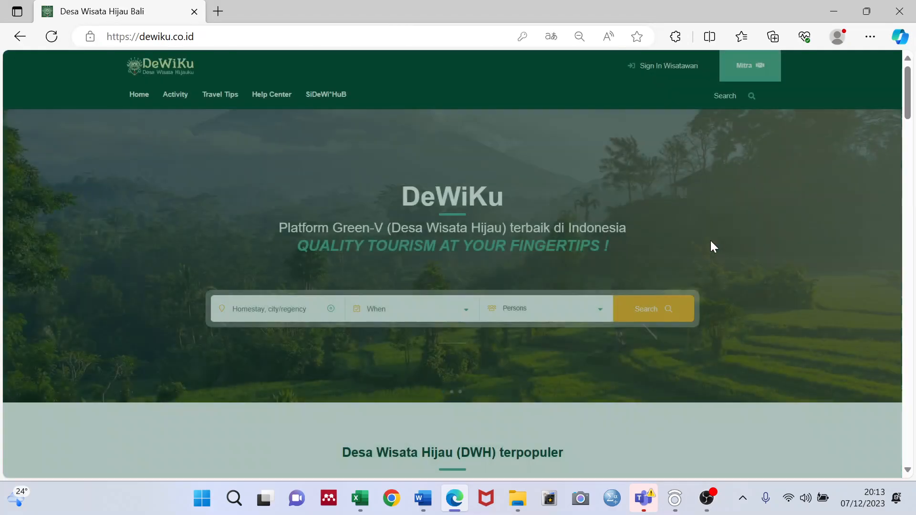
{"action": "left_click", "coordinate": [747, 67]}
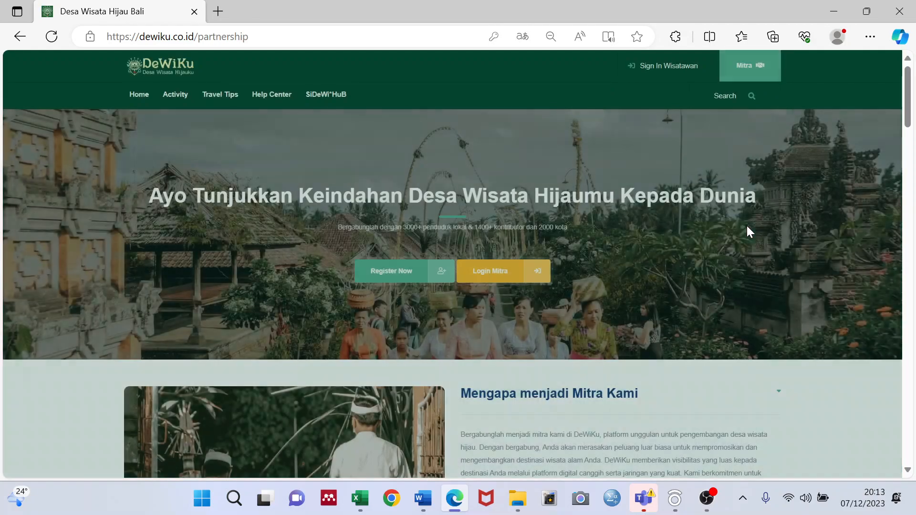
{"action": "left_click", "coordinate": [494, 279]}
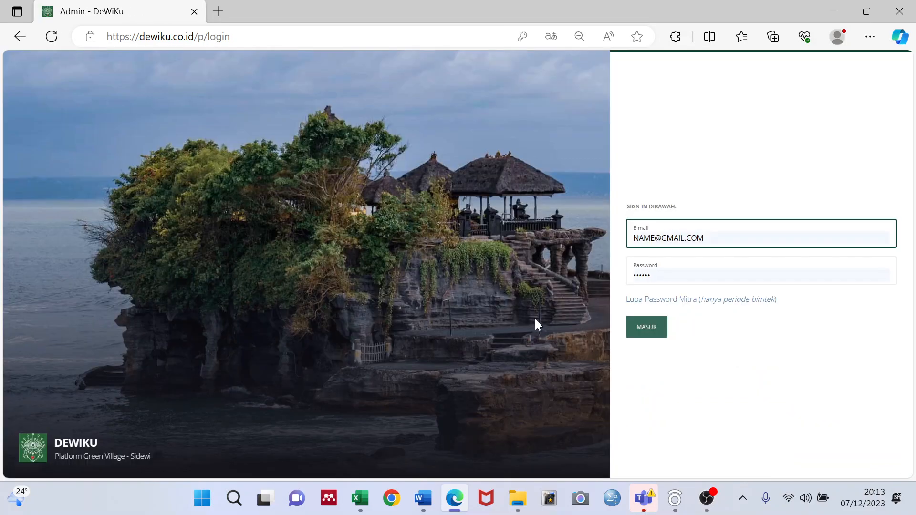
- Enter the account password in the partner login form, keeping the prefilled e-mail
{"action": "left_click", "coordinate": [739, 240]}
{"action": "left_click_drag", "start_coordinate": [736, 241], "coordinate": [626, 235]}
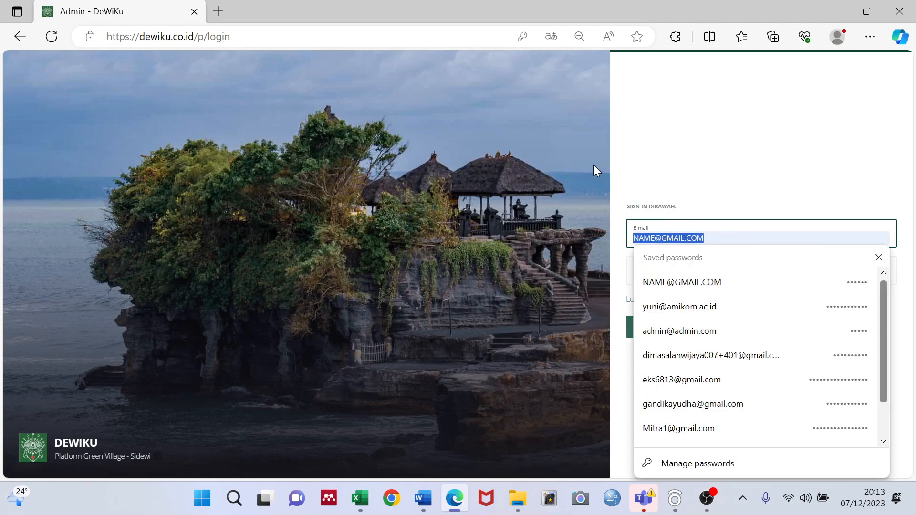
{"action": "left_click", "coordinate": [637, 187]}
{"action": "left_click_drag", "start_coordinate": [671, 274], "coordinate": [627, 265]}
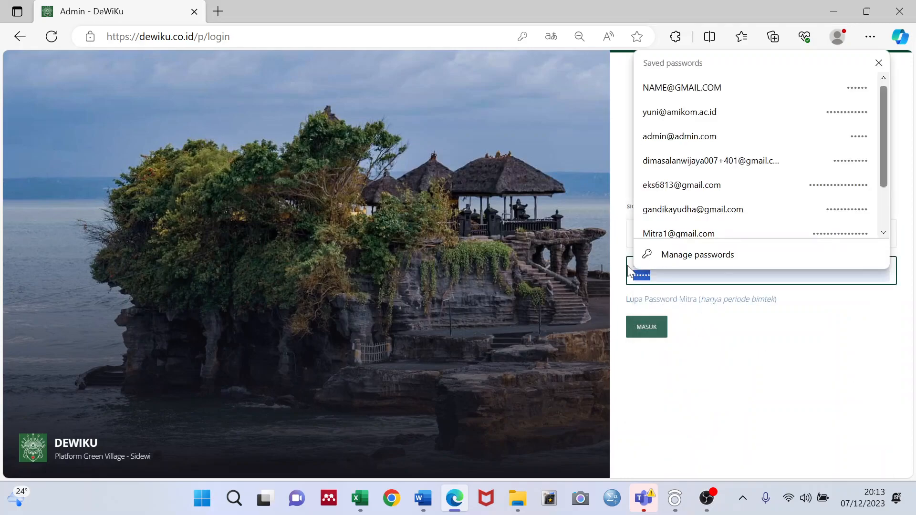
{"action": "type", "text": "•••••"}
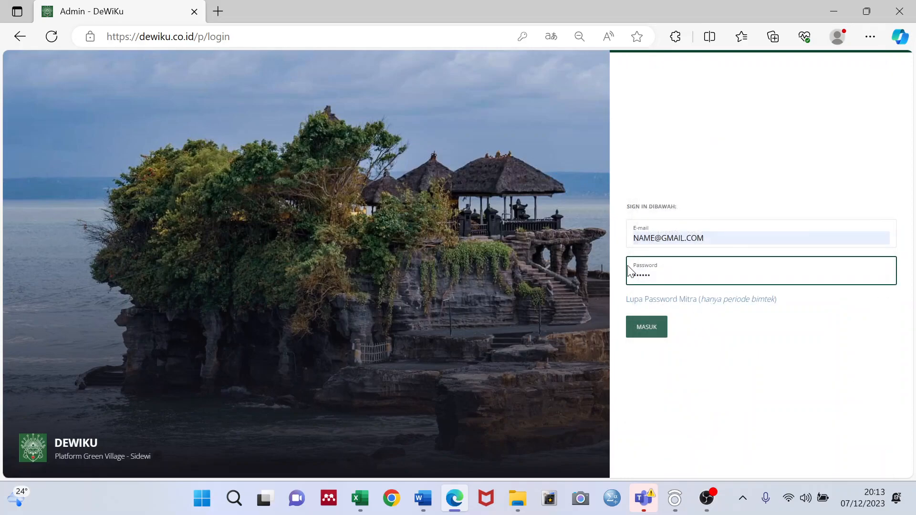
- Open the Lupa Password Mitra form, check its e-mail and new-password fields, and return to the login page
{"action": "left_click", "coordinate": [653, 303]}
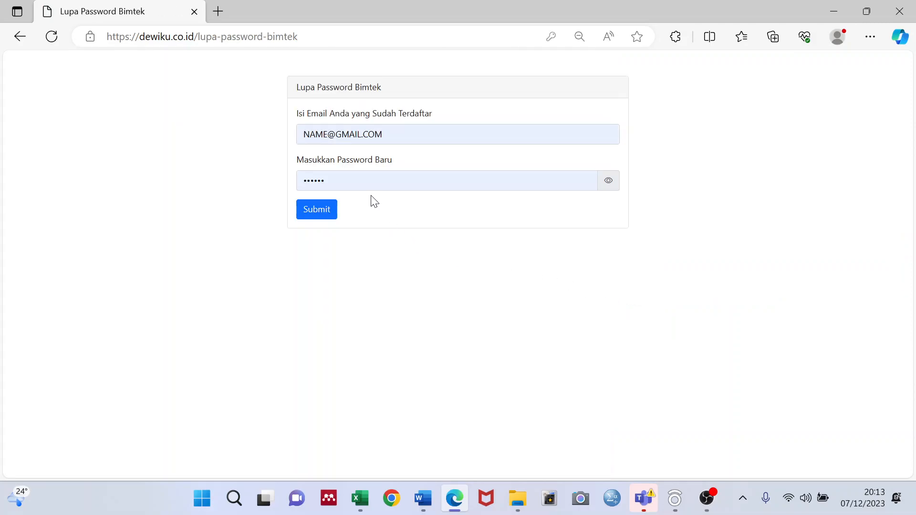
{"action": "left_click", "coordinate": [369, 180]}
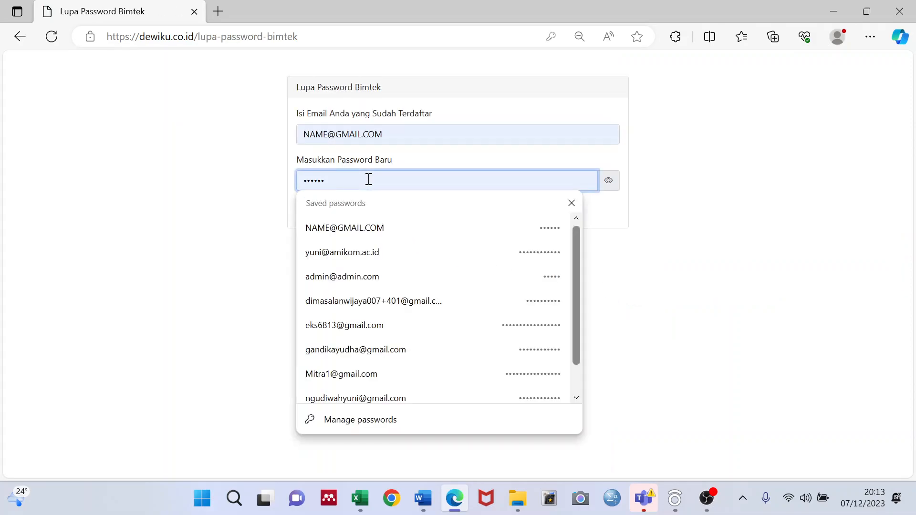
{"action": "left_click", "coordinate": [186, 193]}
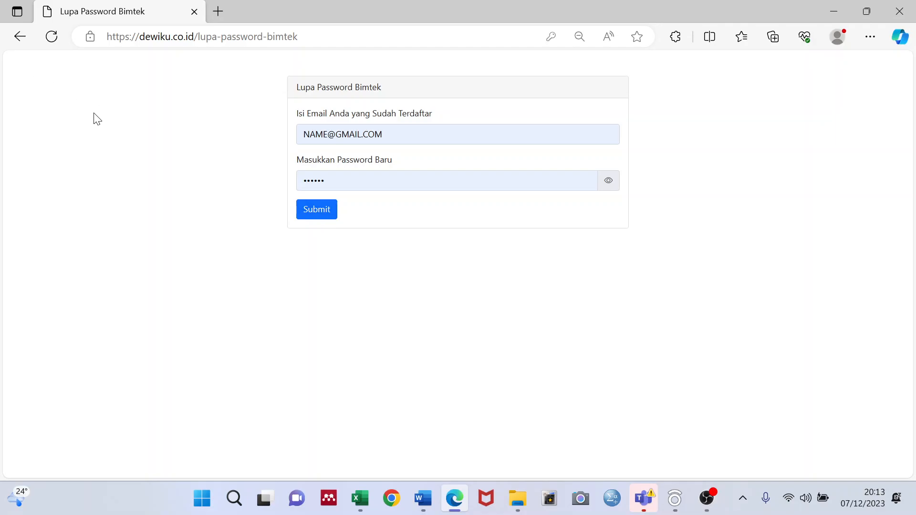
{"action": "left_click", "coordinate": [18, 40]}
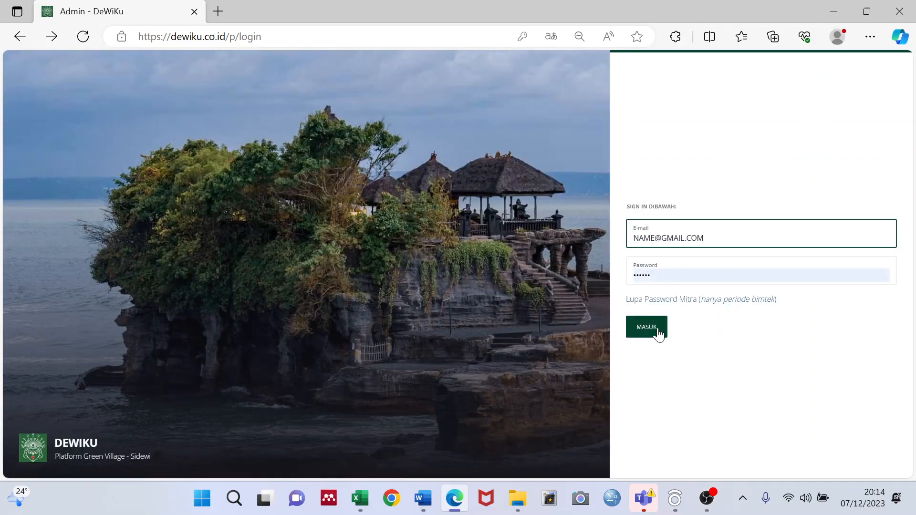
- Sign in to the partner dashboard, look over the Pengajuan options, and open the MoU data page
{"action": "left_click", "coordinate": [659, 332]}
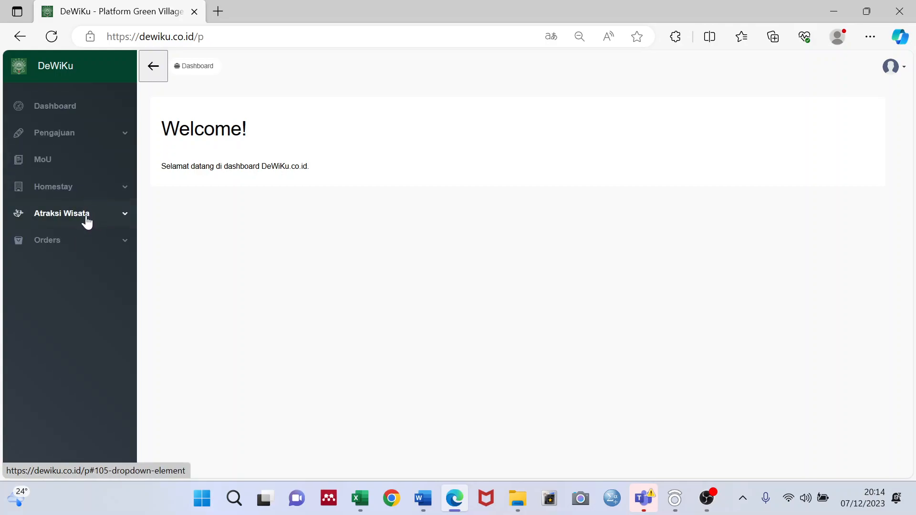
{"action": "left_click", "coordinate": [69, 111]}
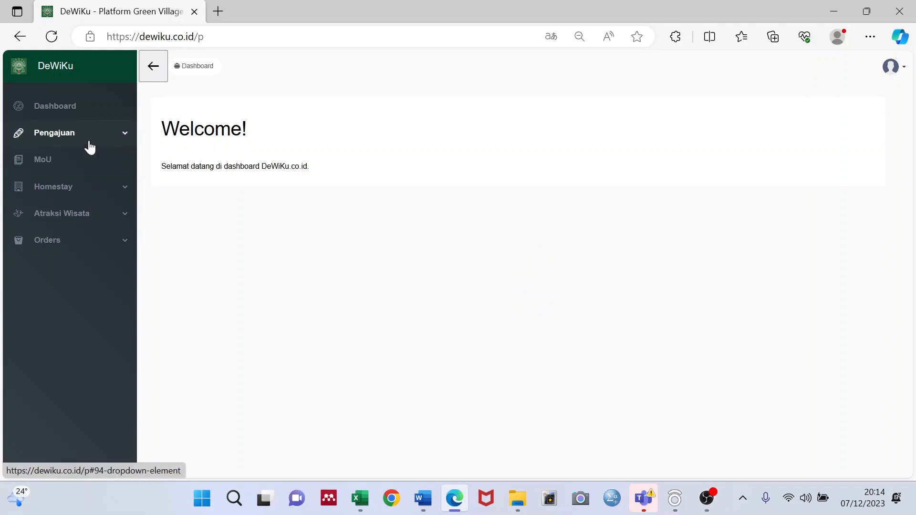
{"action": "left_click", "coordinate": [117, 143]}
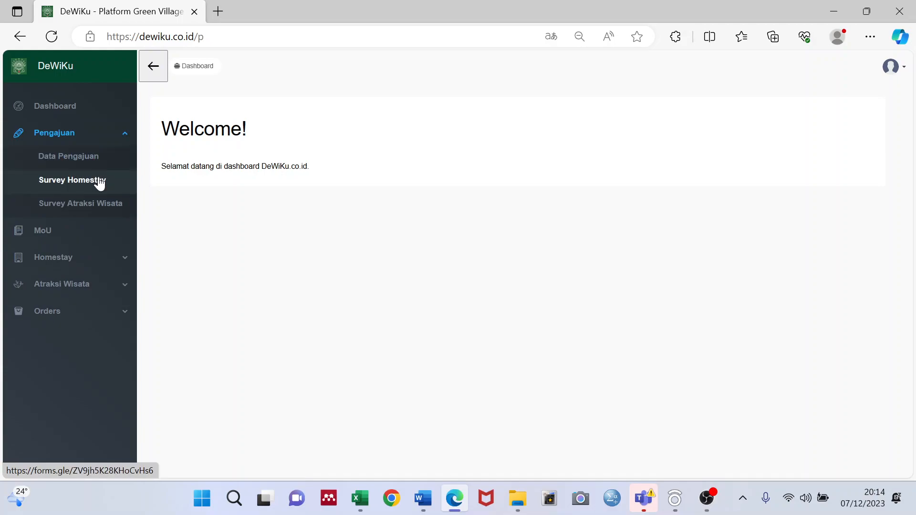
{"action": "left_click", "coordinate": [100, 236]}
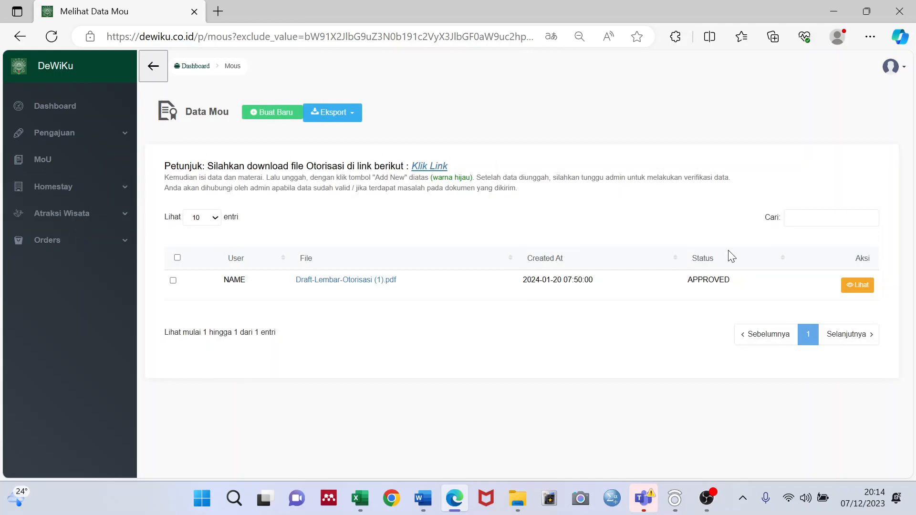
- Open the Homestay data list and start creating a new homestay entry
{"action": "left_click", "coordinate": [11, 189]}
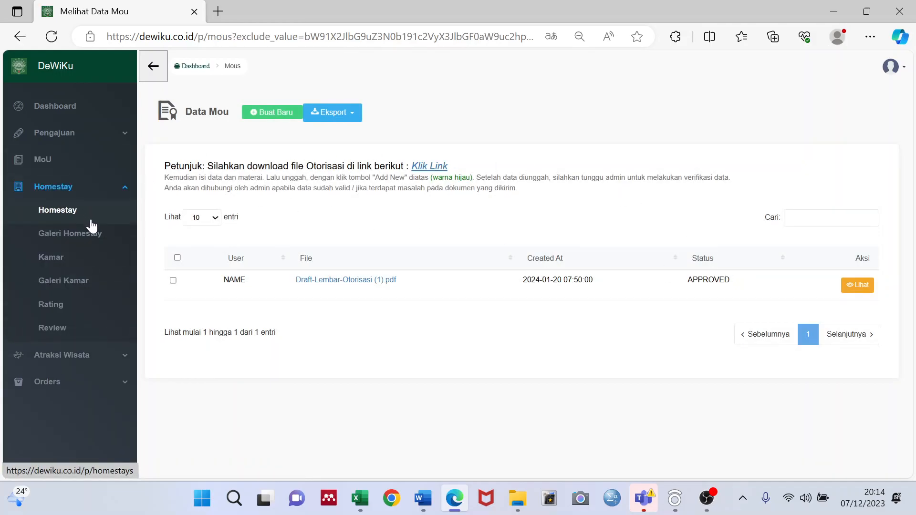
{"action": "left_click", "coordinate": [67, 210]}
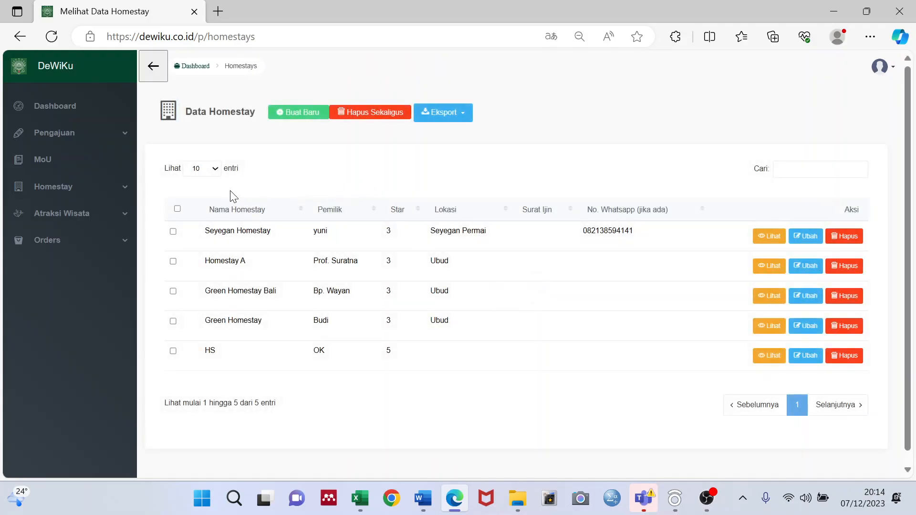
{"action": "left_click", "coordinate": [125, 190]}
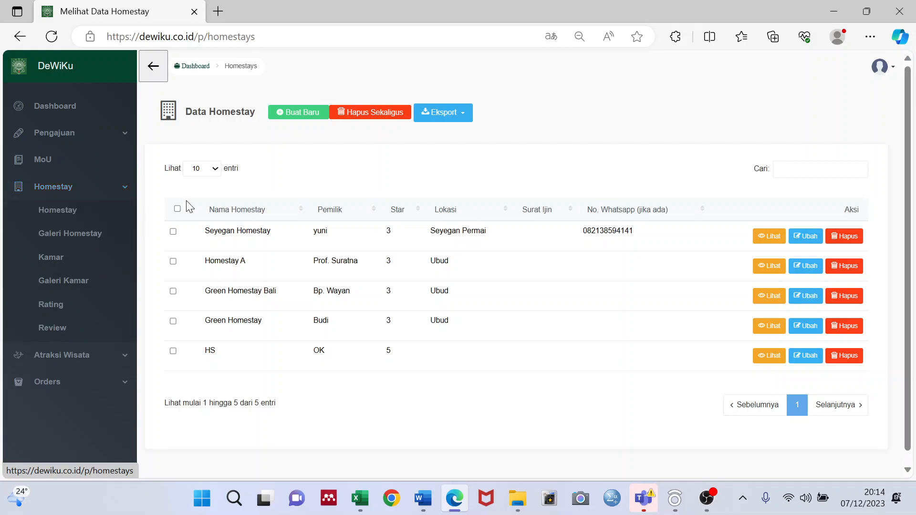
{"action": "left_click", "coordinate": [294, 118]}
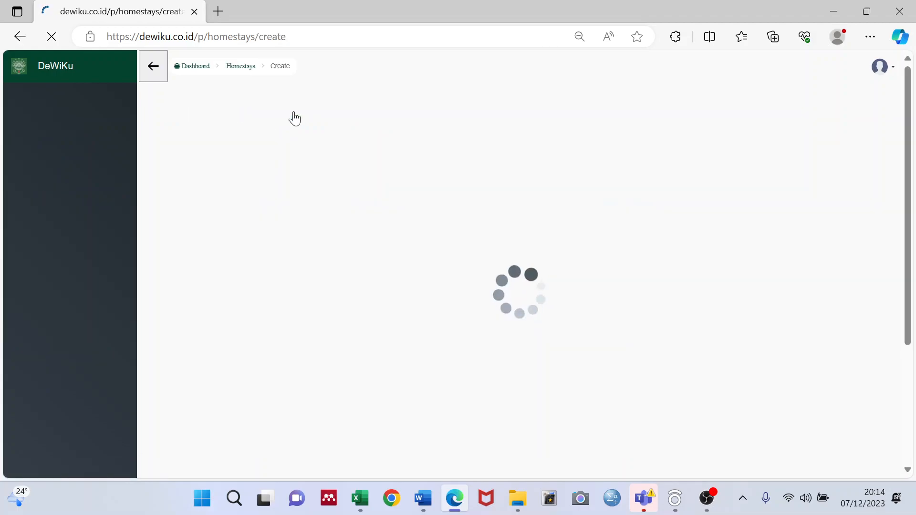
- Fill the new homestay form with the saved Seyegan Homestay details and enter "nxnncnno" as the Deskripsi
{"action": "left_click", "coordinate": [299, 170]}
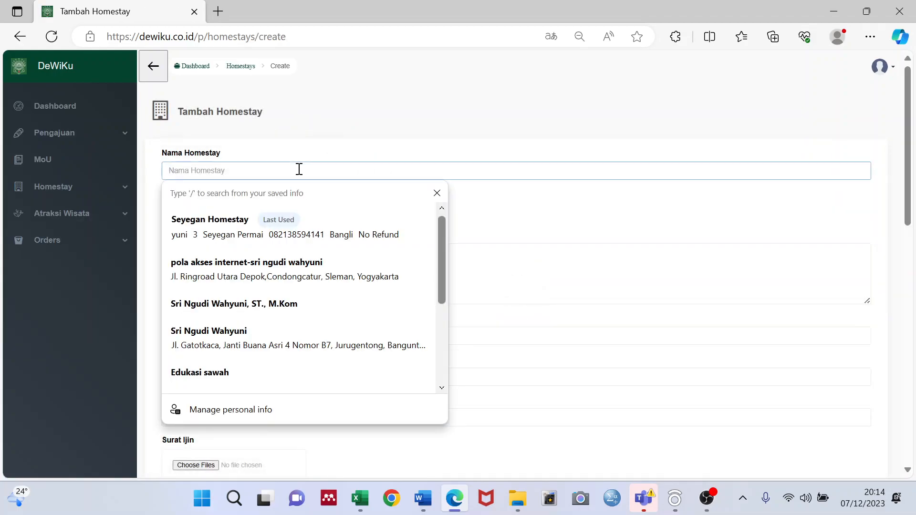
{"action": "left_click", "coordinate": [243, 224]}
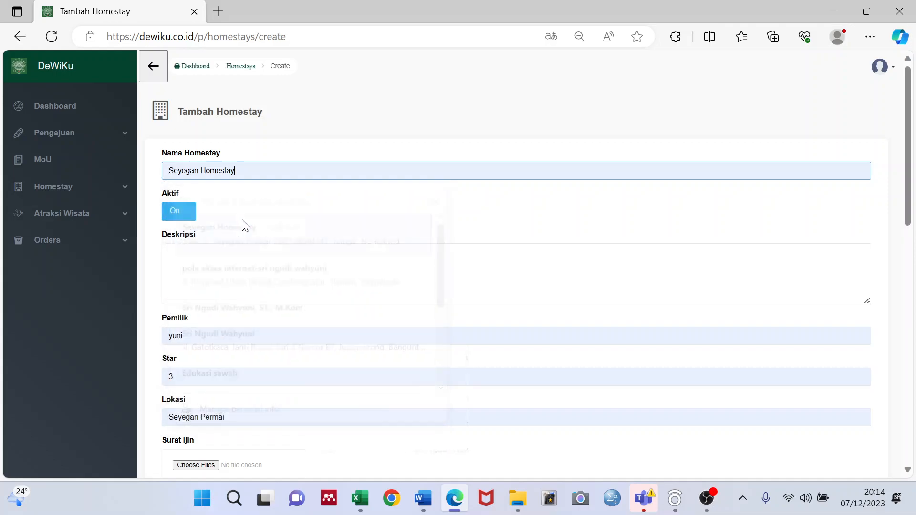
{"action": "left_click", "coordinate": [208, 246]}
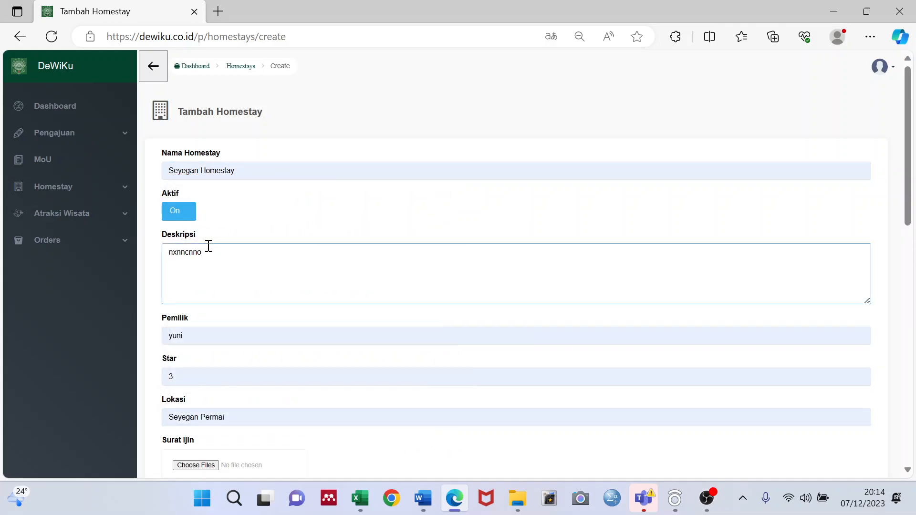
- Switch the new homestay's Aktif setting to Off
{"action": "left_click", "coordinate": [187, 217]}
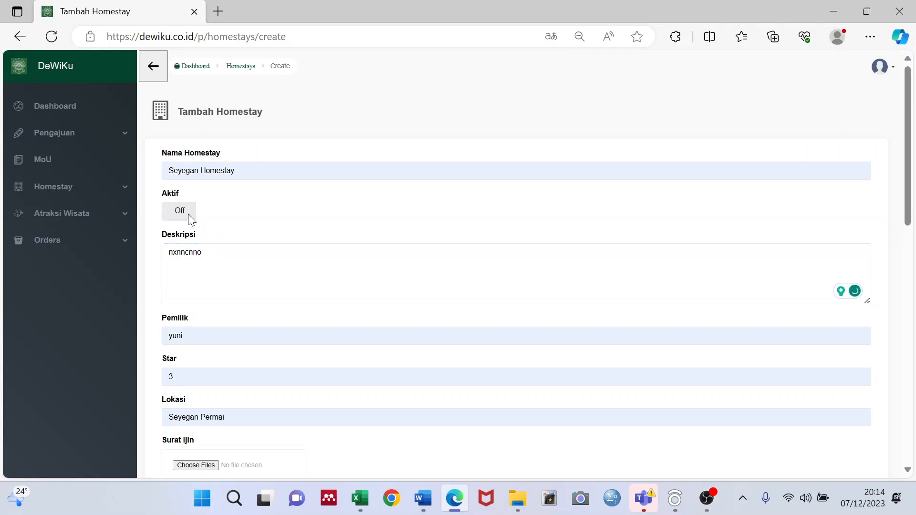
{"action": "left_click", "coordinate": [206, 255]}
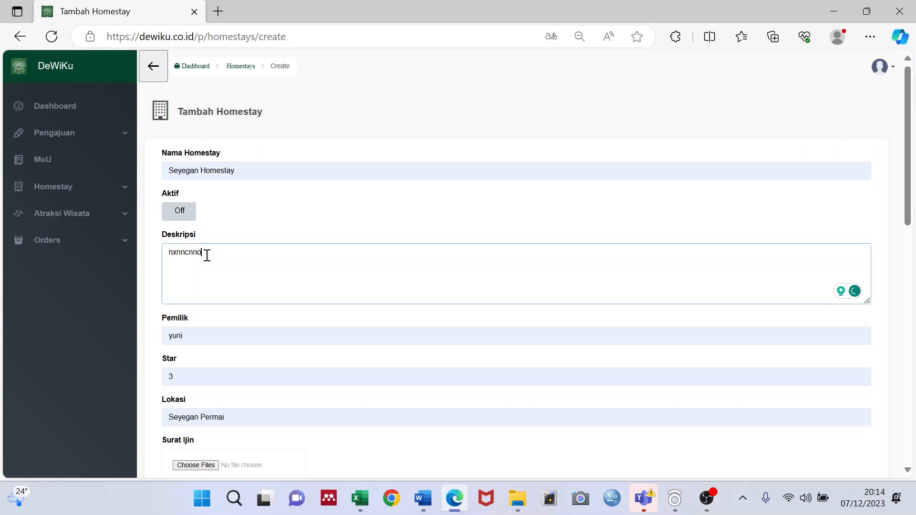
{"action": "left_click", "coordinate": [188, 211]}
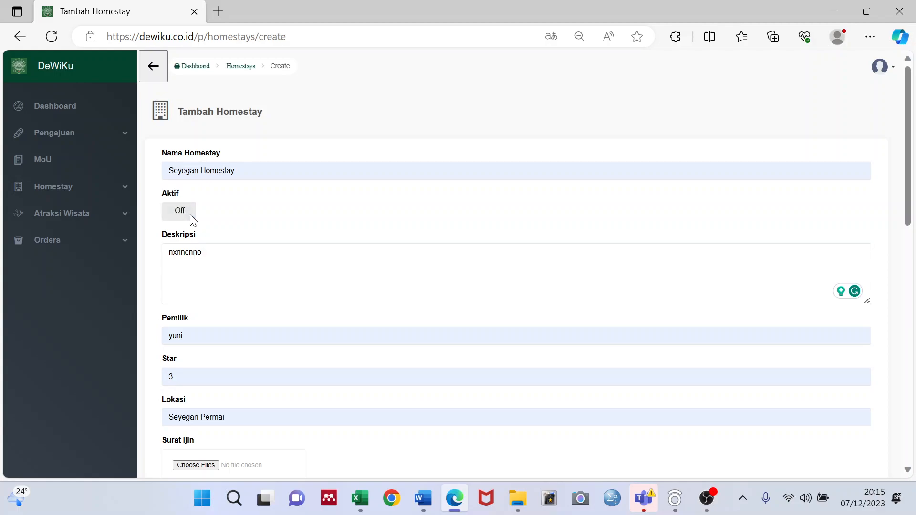
- Check the Pemilik and Star fields and set the homestay's Lokasi to "Seyegan Permai Bangli"
{"action": "scroll", "coordinate": [233, 275], "scroll_direction": "down", "scroll_amount": 1}
{"action": "double_click", "coordinate": [207, 270]}
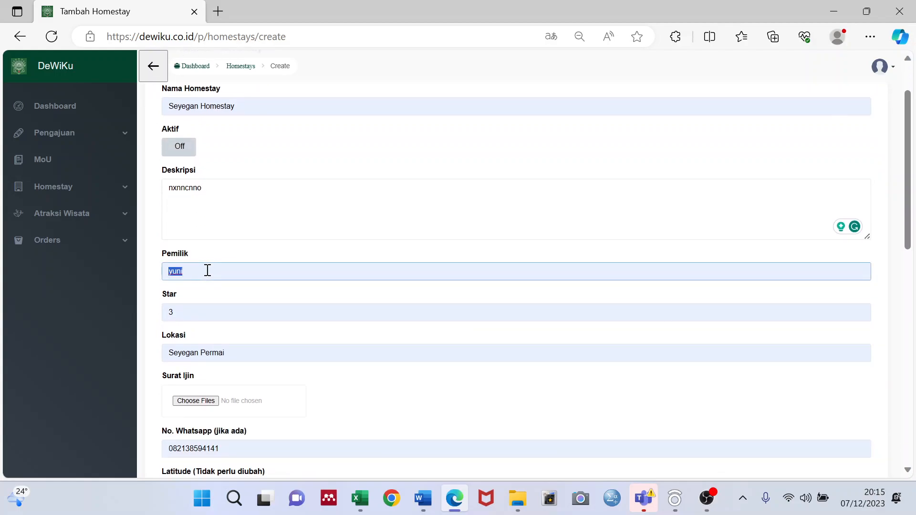
{"action": "scroll", "coordinate": [205, 275], "scroll_direction": "down", "scroll_amount": 2}
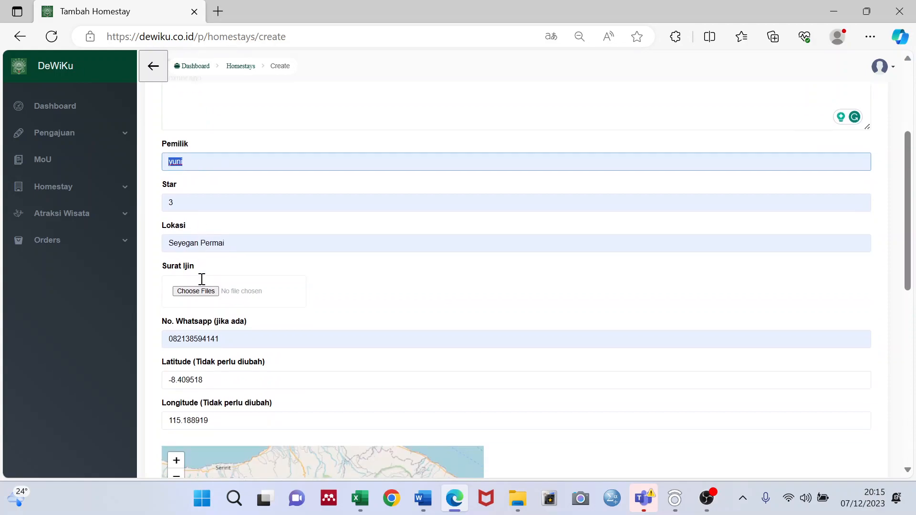
{"action": "left_click", "coordinate": [188, 182]}
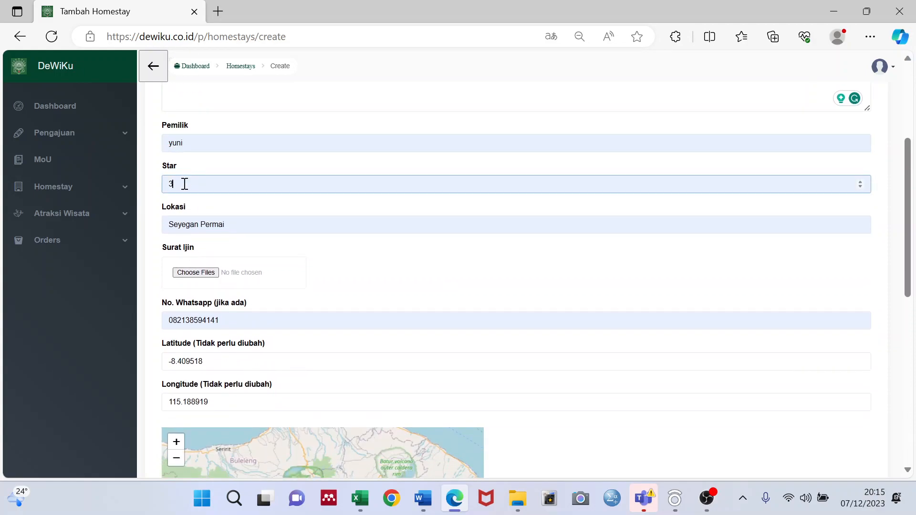
{"action": "left_click", "coordinate": [245, 226]}
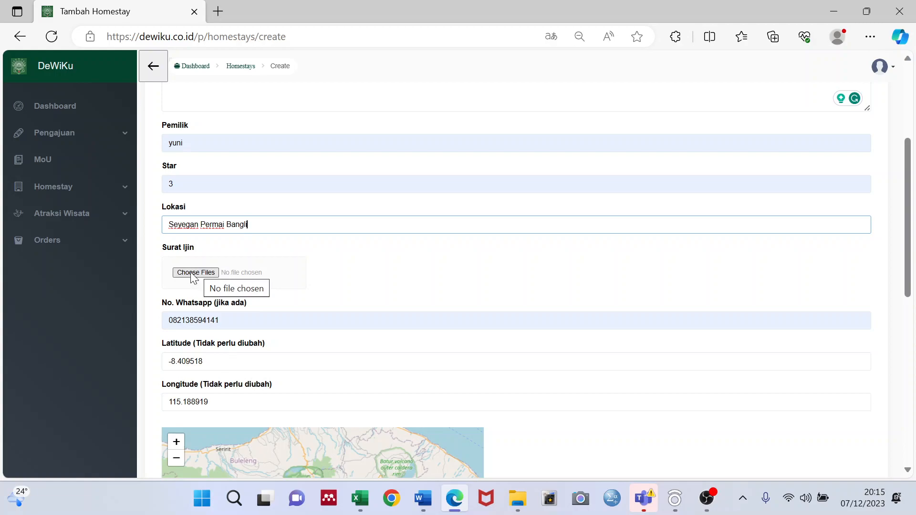
- Review the WhatsApp number, Latitude, Longitude and Alamat fields of the homestay form
{"action": "scroll", "coordinate": [193, 276], "scroll_direction": "down", "scroll_amount": 2}
{"action": "double_click", "coordinate": [242, 256]}
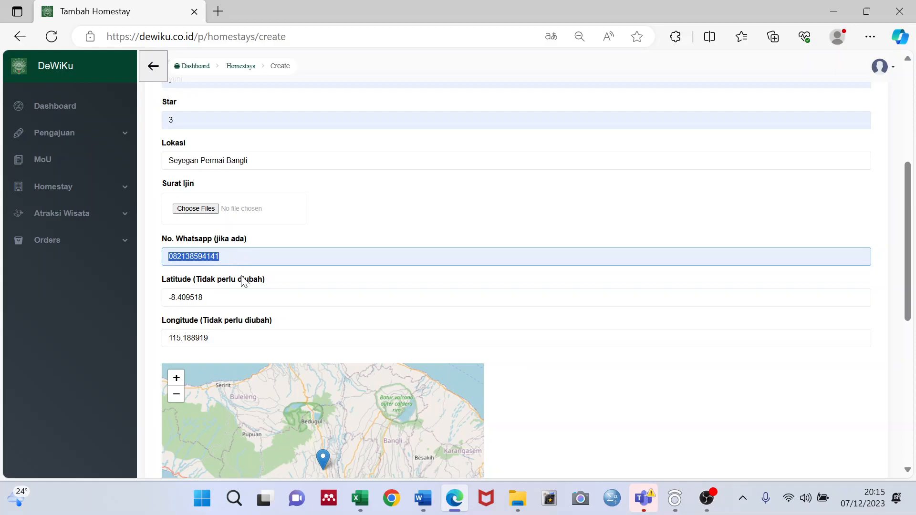
{"action": "double_click", "coordinate": [255, 301]}
{"action": "scroll", "coordinate": [249, 300], "scroll_direction": "down", "scroll_amount": 1}
{"action": "left_click", "coordinate": [243, 274]}
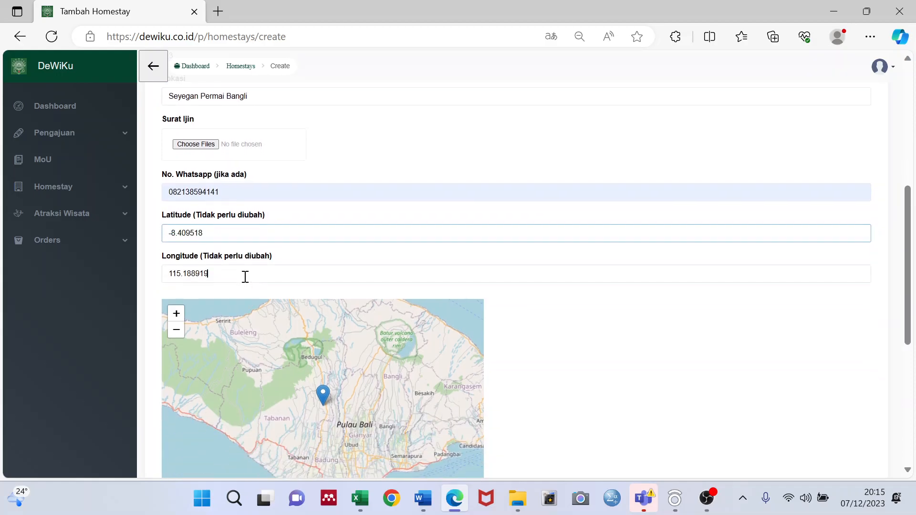
{"action": "scroll", "coordinate": [224, 270], "scroll_direction": "down", "scroll_amount": 5}
{"action": "left_click", "coordinate": [222, 309]}
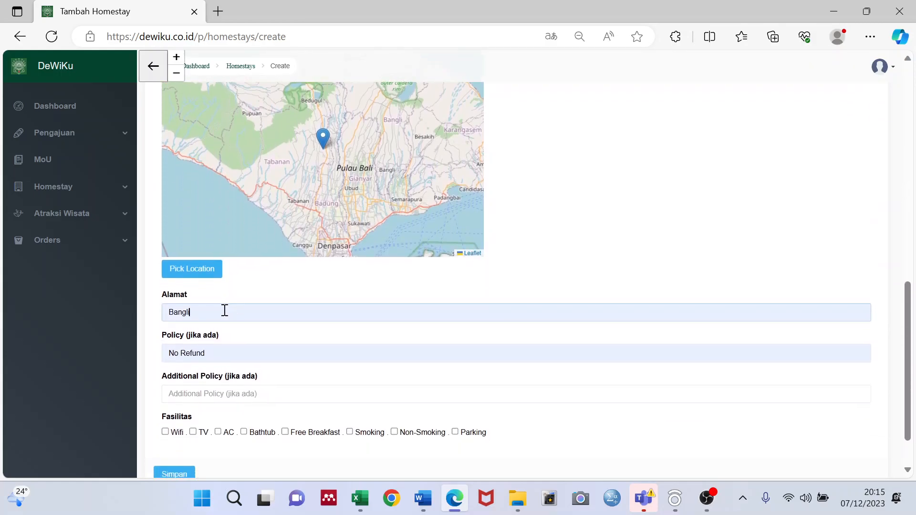
{"action": "double_click", "coordinate": [221, 310]}
{"action": "left_click", "coordinate": [176, 189]}
{"action": "left_click", "coordinate": [223, 311]}
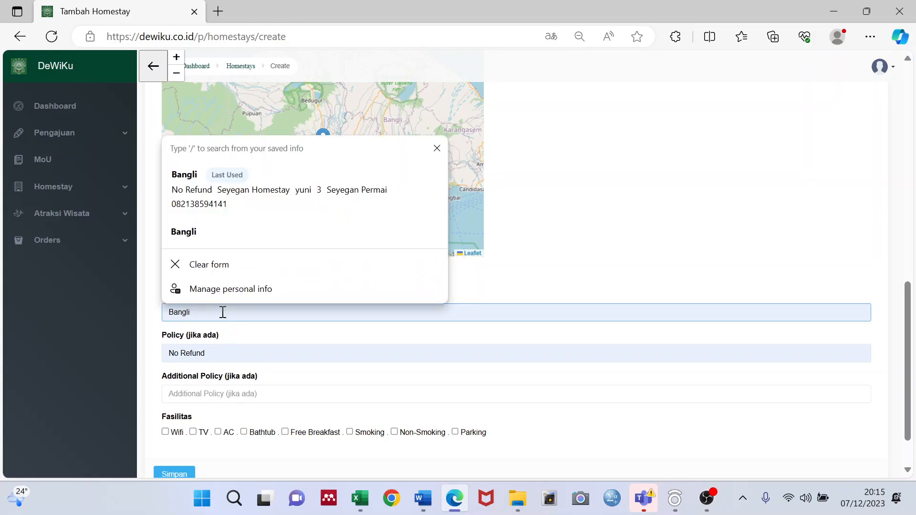
{"action": "left_click", "coordinate": [634, 278]}
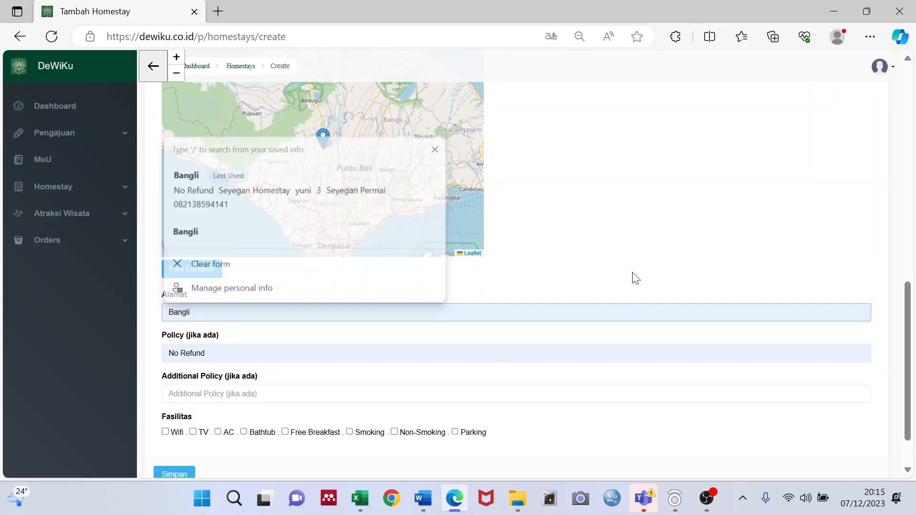
- Move the homestay's location marker on the map to Besakih, northeast of Bangli
{"action": "scroll", "coordinate": [229, 267], "scroll_direction": "up", "scroll_amount": 3}
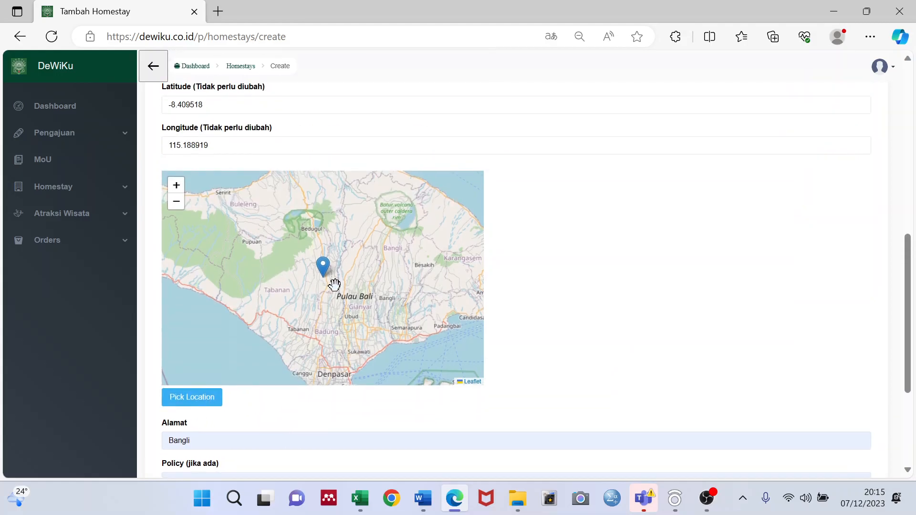
{"action": "double_click", "coordinate": [390, 300]}
{"action": "double_click", "coordinate": [384, 296]}
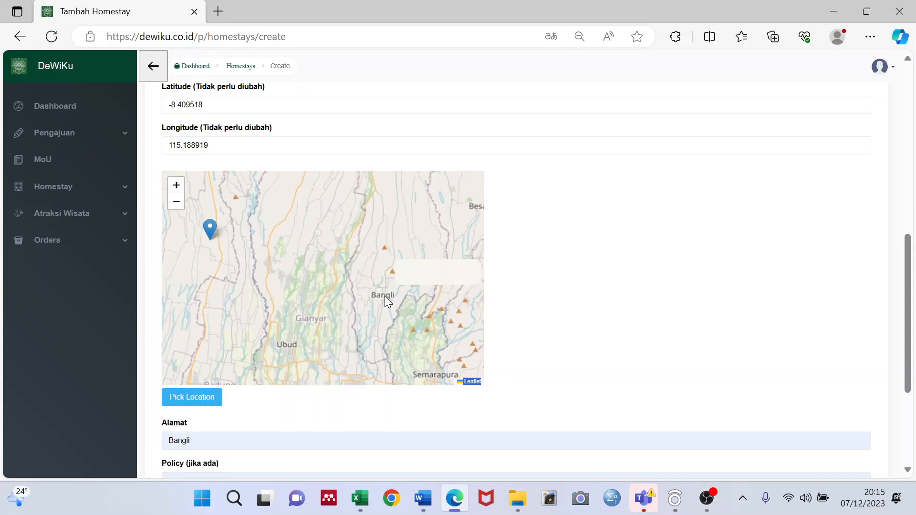
{"action": "mouse_move", "coordinate": [403, 305]}
{"action": "left_mouse_down"}
{"action": "mouse_move", "coordinate": [372, 306]}
{"action": "mouse_move", "coordinate": [435, 298]}
{"action": "left_mouse_up"}
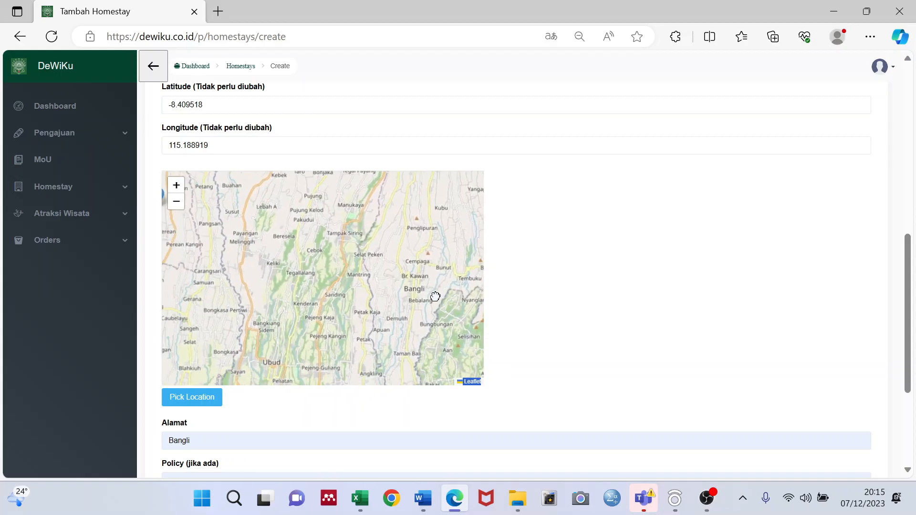
{"action": "scroll", "coordinate": [253, 374], "scroll_direction": "down", "scroll_amount": 1}
{"action": "mouse_move", "coordinate": [202, 280]}
{"action": "left_mouse_down"}
{"action": "mouse_move", "coordinate": [337, 309]}
{"action": "mouse_move", "coordinate": [328, 328]}
{"action": "left_mouse_up"}
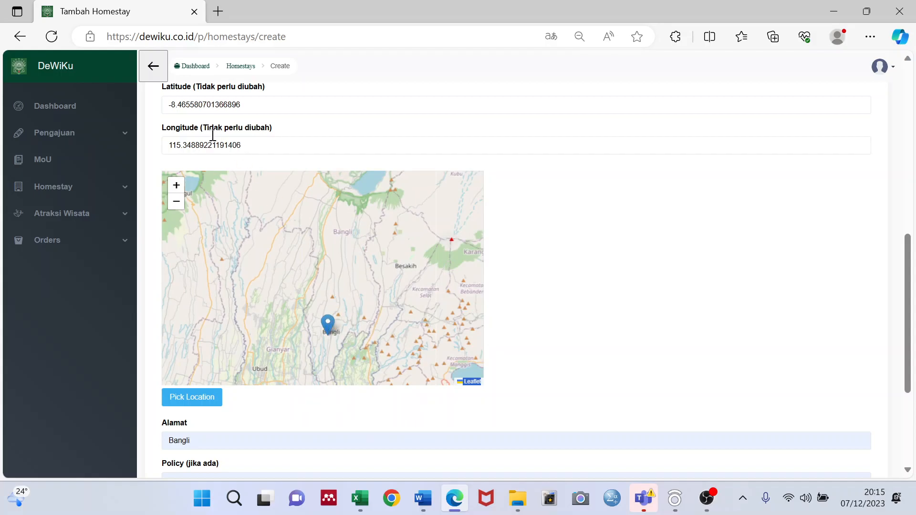
{"action": "mouse_move", "coordinate": [327, 323]}
{"action": "left_mouse_down"}
{"action": "mouse_move", "coordinate": [412, 267]}
{"action": "mouse_move", "coordinate": [409, 259]}
{"action": "left_mouse_up"}
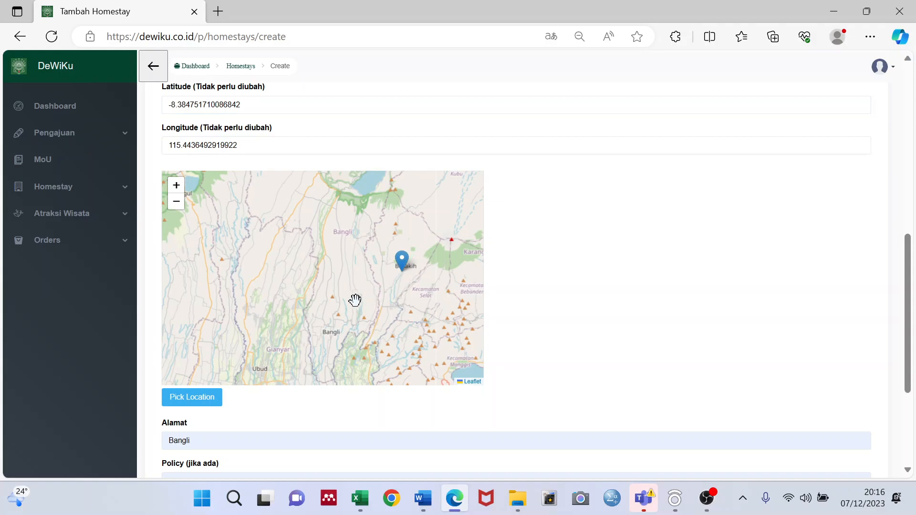
- Check the policy fields, select Wifi, TV and AC as the homestay's Fasilitas, and save the homestay
{"action": "scroll", "coordinate": [220, 327], "scroll_direction": "down", "scroll_amount": 1}
{"action": "scroll", "coordinate": [576, 335], "scroll_direction": "down", "scroll_amount": 3}
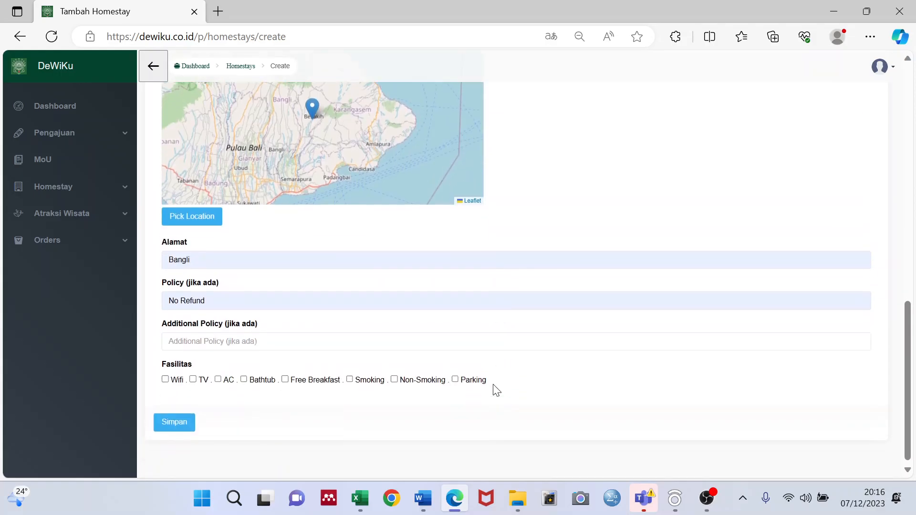
{"action": "left_click", "coordinate": [242, 293]}
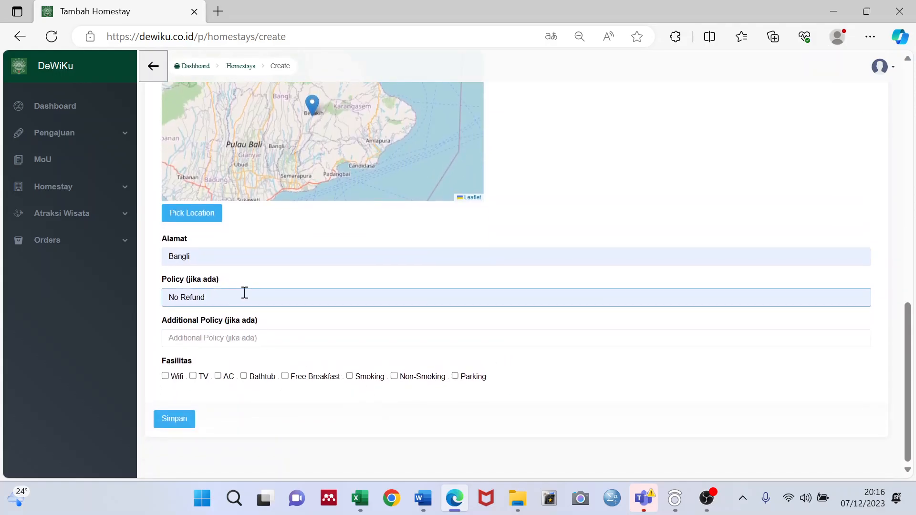
{"action": "left_click", "coordinate": [278, 333]}
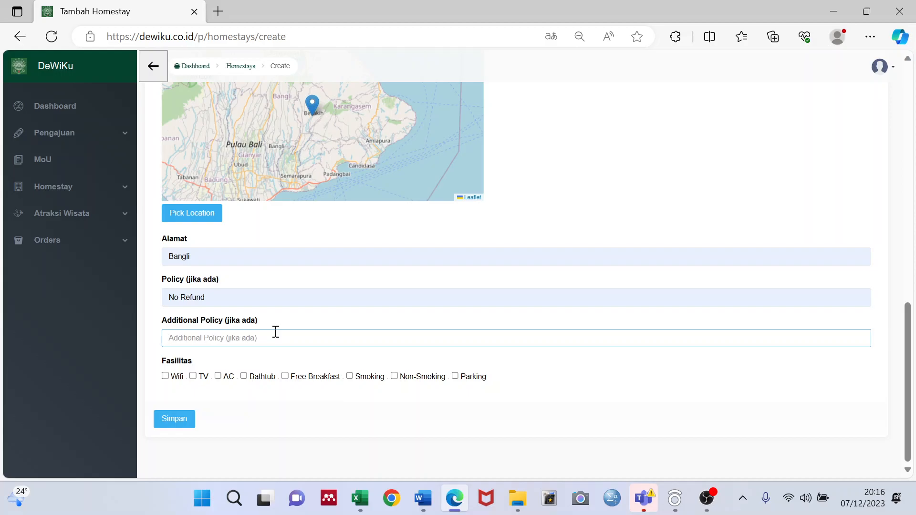
{"action": "left_click", "coordinate": [166, 376]}
{"action": "left_click", "coordinate": [194, 376]}
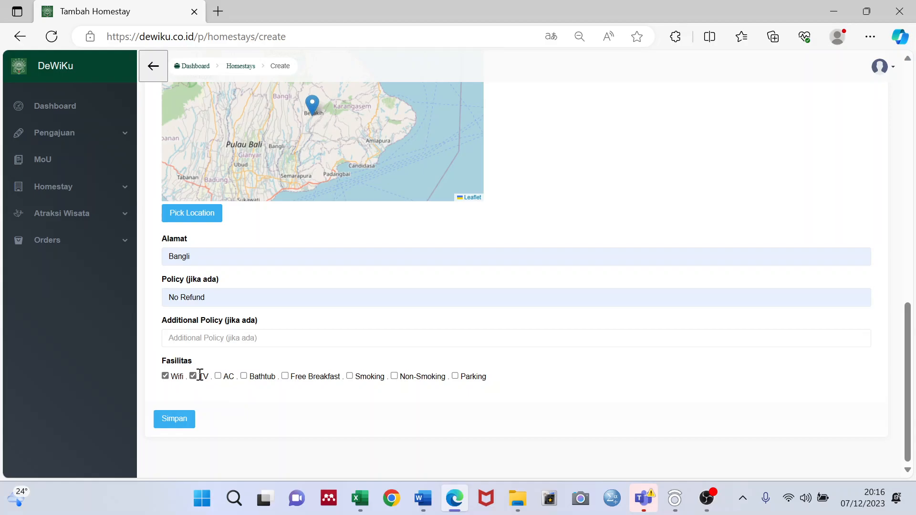
{"action": "left_click", "coordinate": [218, 376]}
{"action": "left_click", "coordinate": [182, 423]}
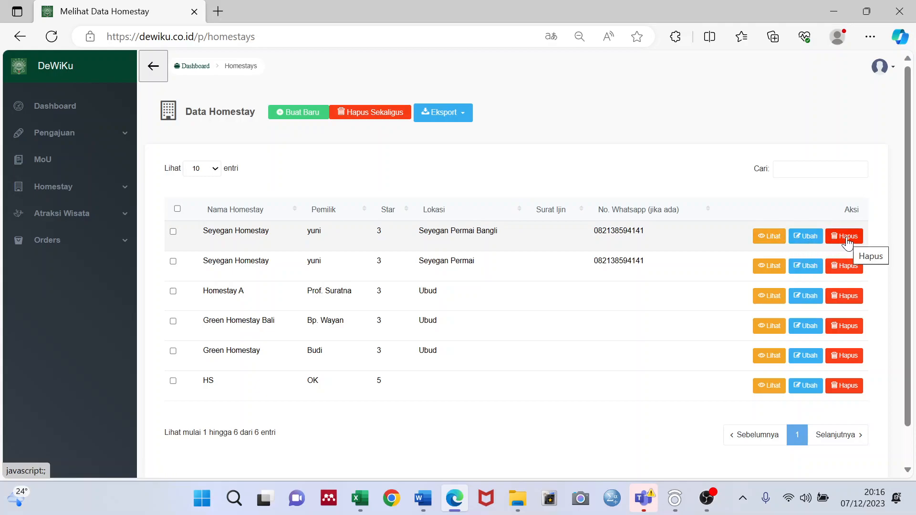
- Start a new Galeri Homestay entry and choose the last-listed Seyegan Homestay as its homestay
{"action": "left_click", "coordinate": [66, 190]}
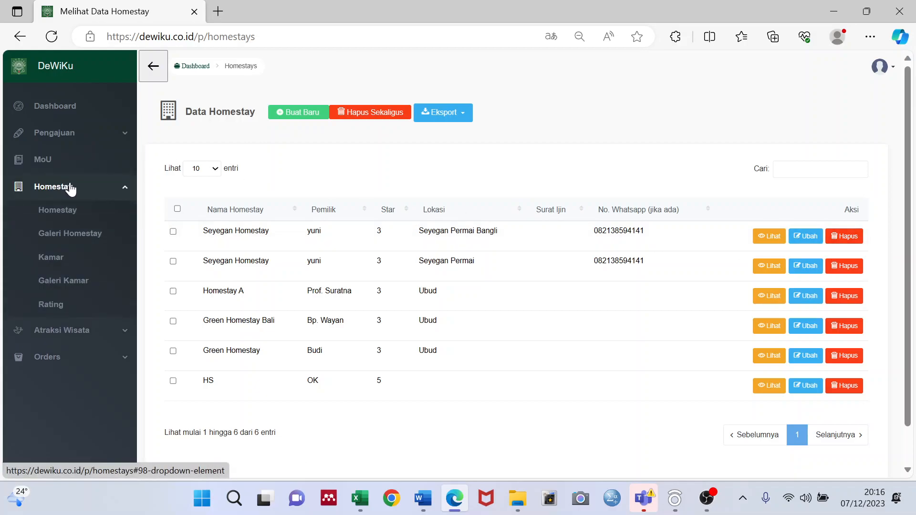
{"action": "left_click", "coordinate": [100, 244]}
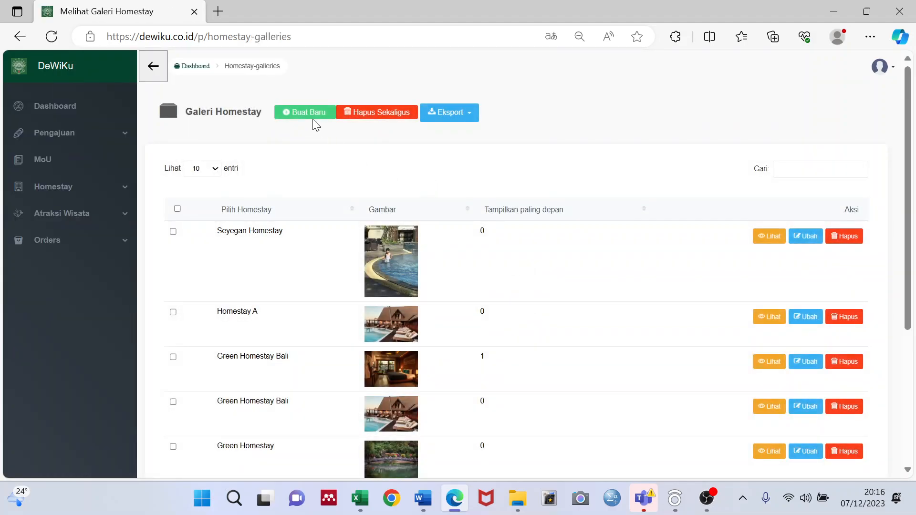
{"action": "left_click", "coordinate": [314, 119]}
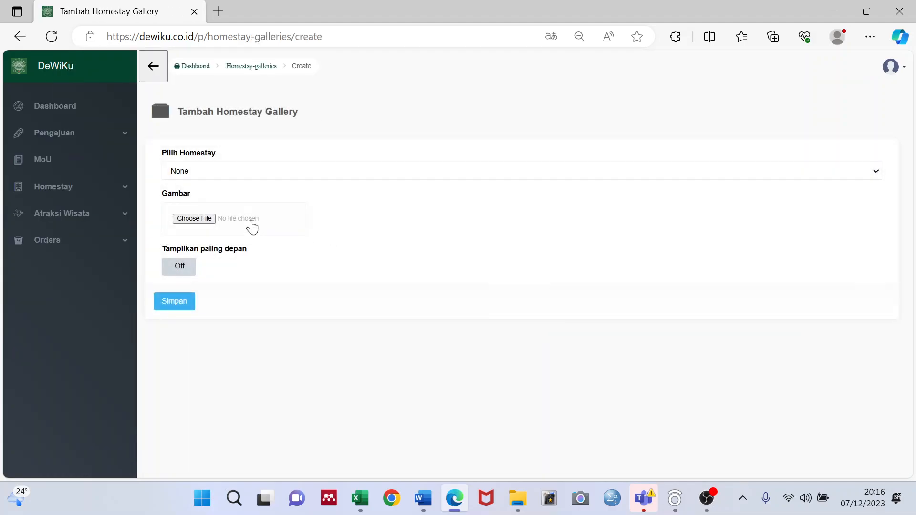
{"action": "left_click", "coordinate": [222, 174]}
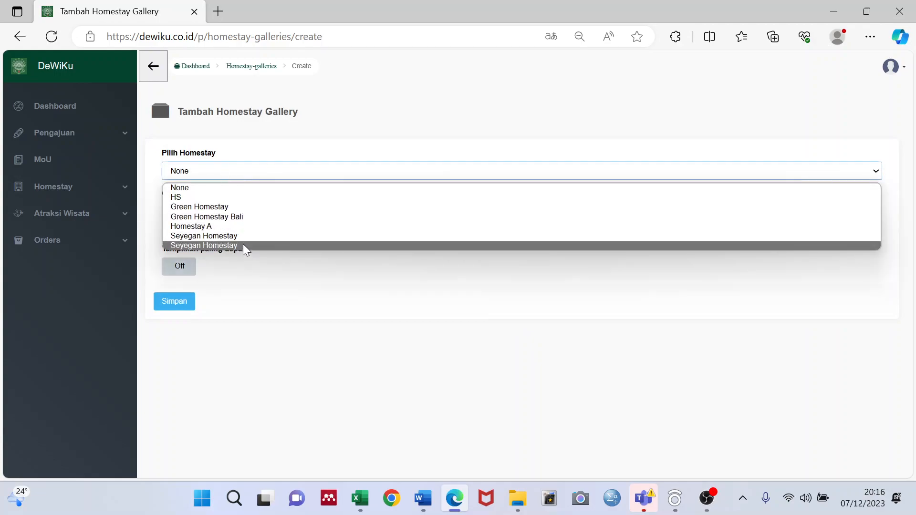
{"action": "left_click", "coordinate": [242, 245]}
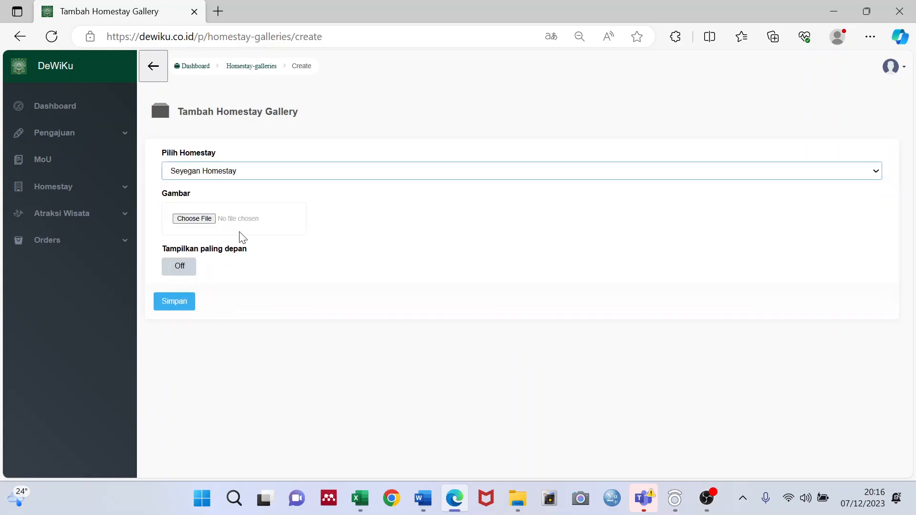
- Attach the WhatsApp JPEG ending in 4.50.35 as the Gambar, set Tampilkan paling depan to Off, and save the gallery entry
{"action": "left_click", "coordinate": [204, 222]}
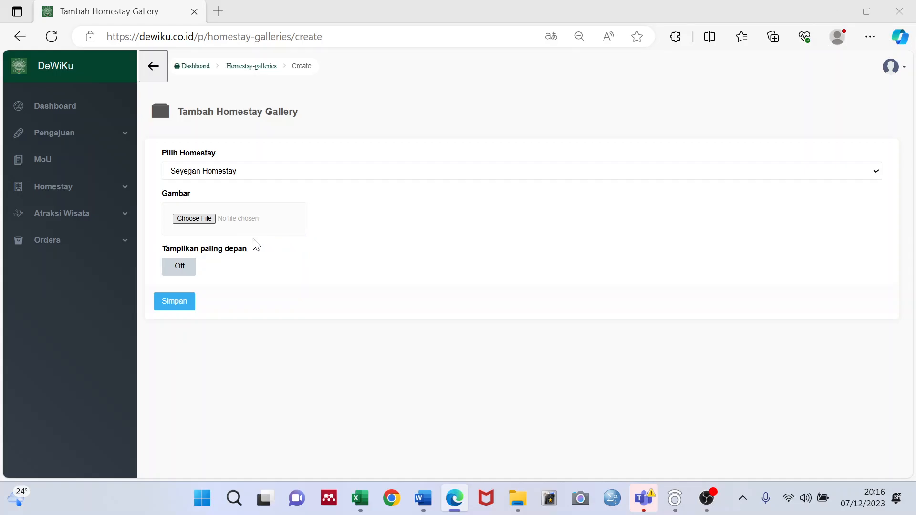
{"action": "left_click", "coordinate": [325, 143]}
{"action": "left_click", "coordinate": [328, 245]}
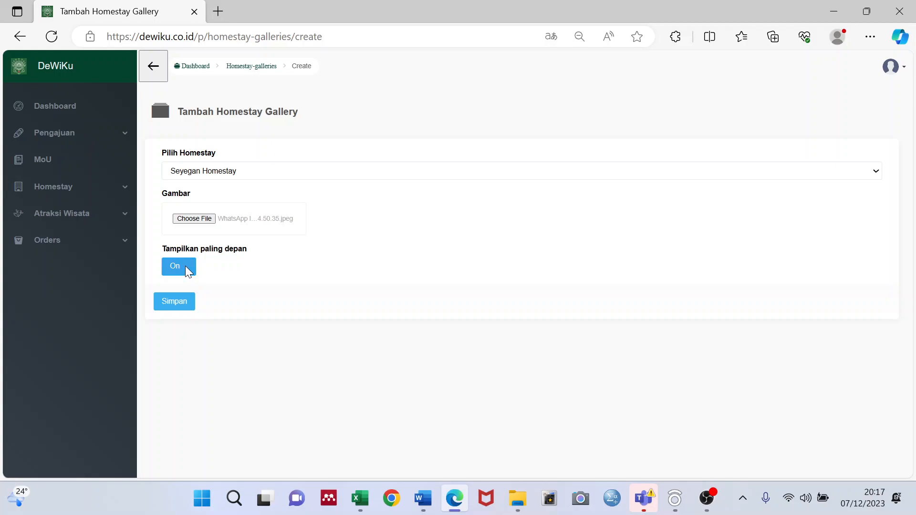
{"action": "left_click", "coordinate": [185, 266]}
{"action": "left_click", "coordinate": [179, 304]}
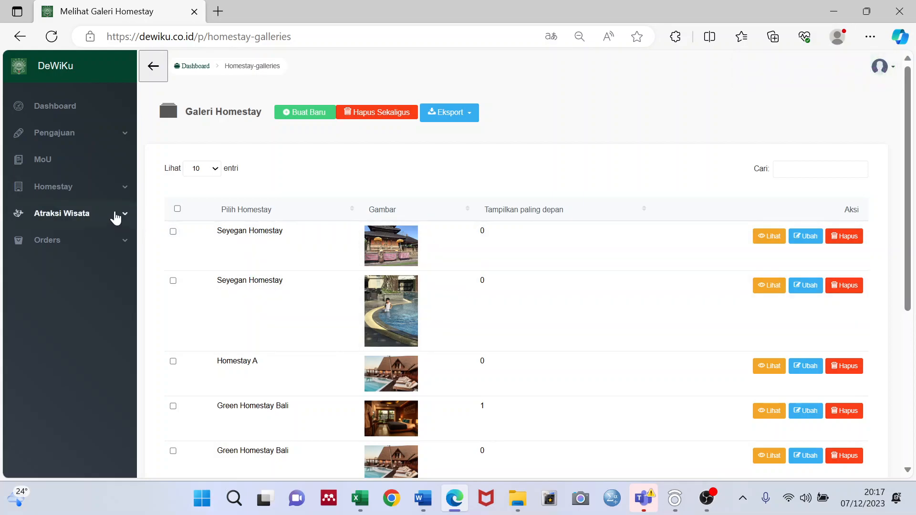
- Start a new Kamar record for Seyegan Homestay and set its Nama Kamar to "Dahlia 2"
{"action": "left_click", "coordinate": [101, 192]}
{"action": "left_click", "coordinate": [70, 268]}
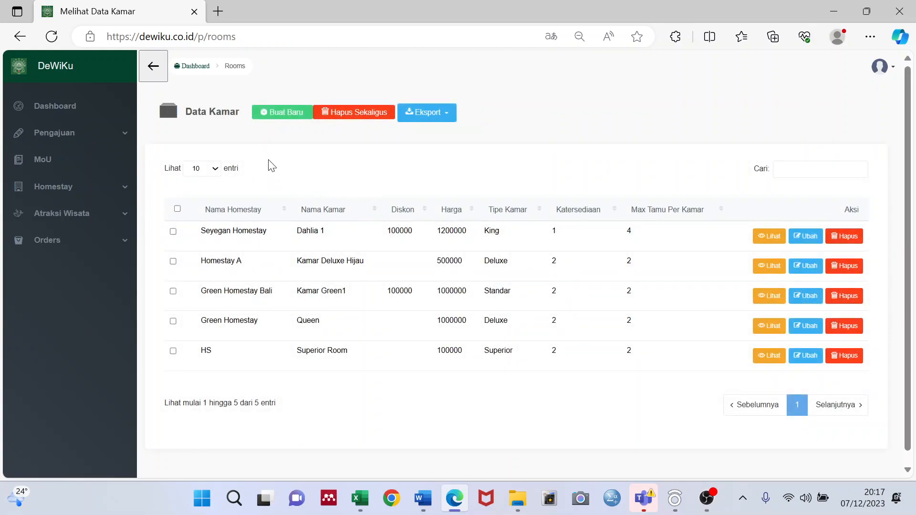
{"action": "left_click", "coordinate": [285, 116]}
{"action": "left_click", "coordinate": [205, 173]}
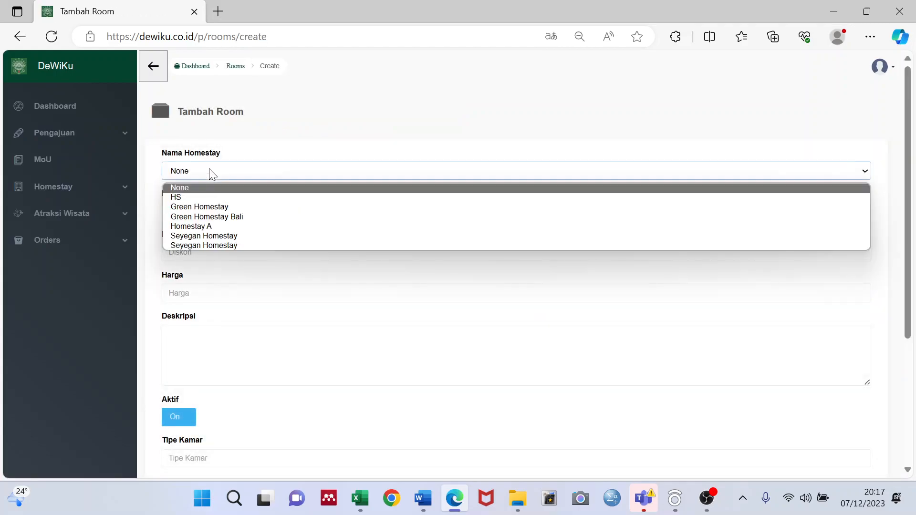
{"action": "left_click", "coordinate": [236, 239]}
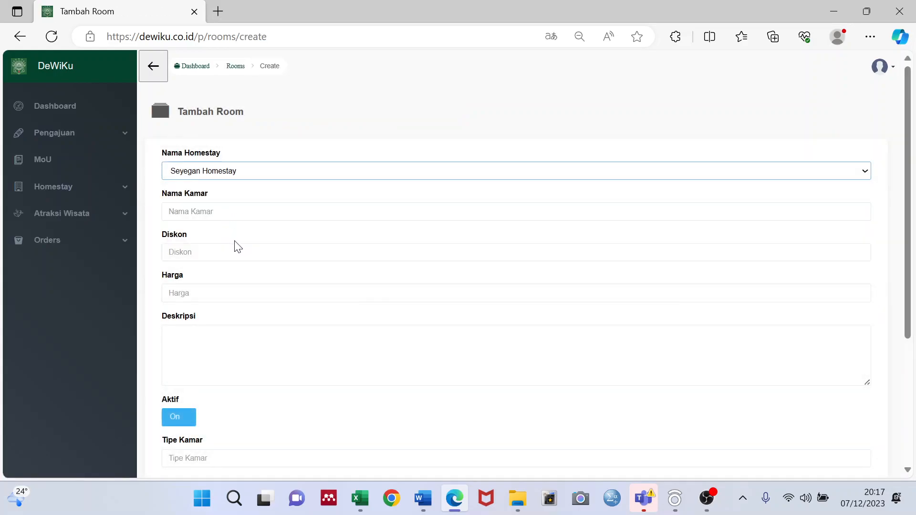
{"action": "left_click", "coordinate": [217, 209]}
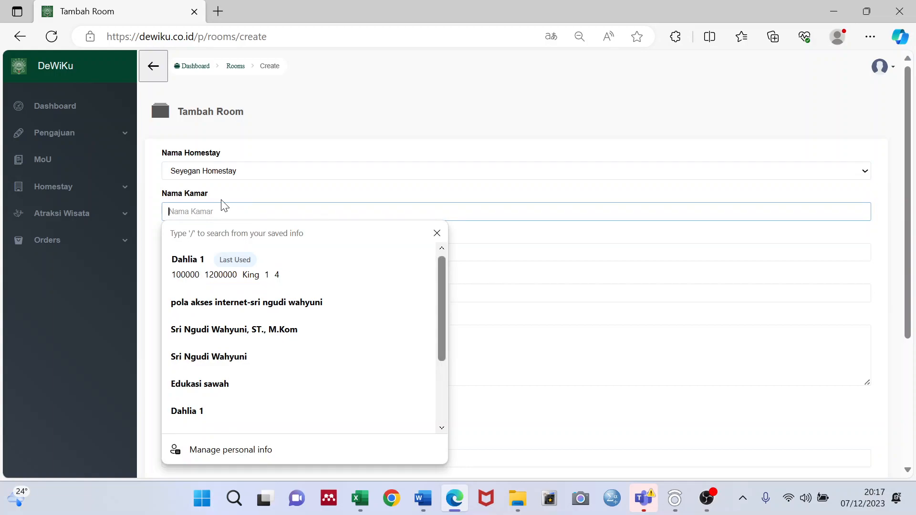
{"action": "type", "text": "Dahl"}
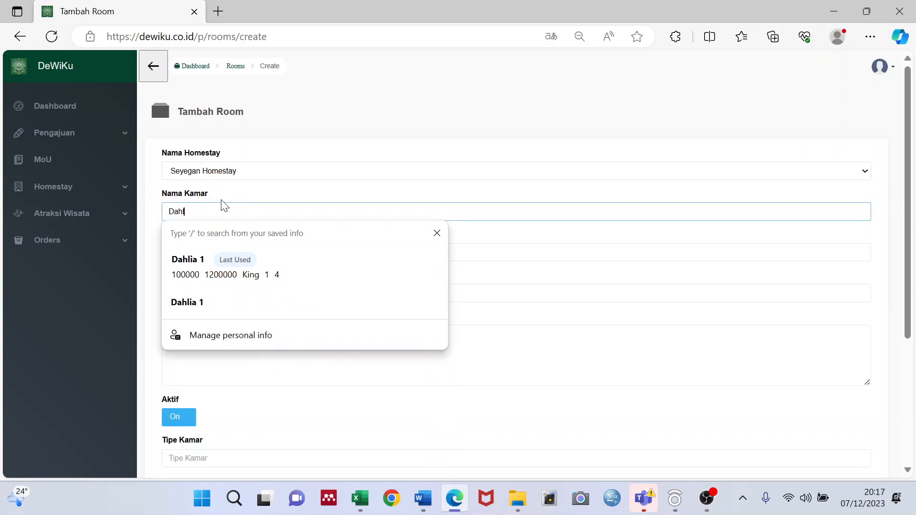
{"action": "type", "text": "ia 2"}
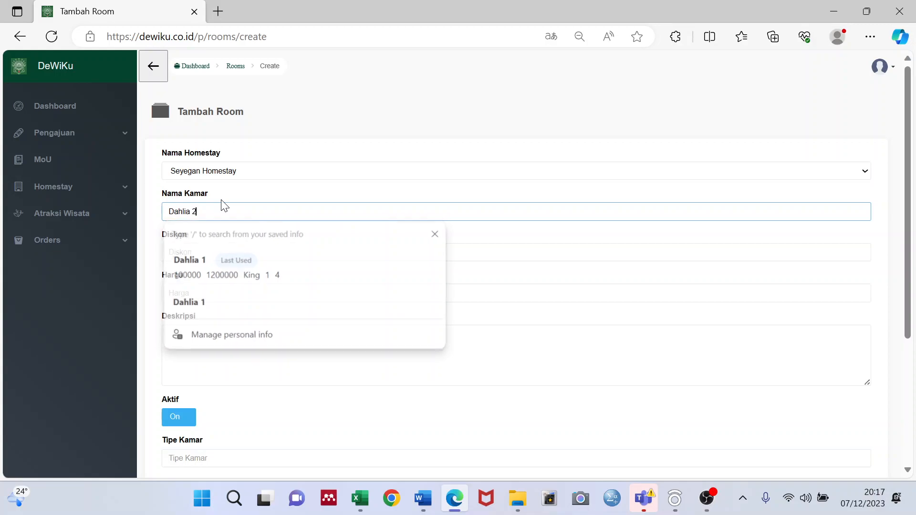
- Fill the room form from the saved data with Diskon 100000 and Harga 1200000, and enter "njknmknokmm" as the Deskripsi
{"action": "left_click", "coordinate": [195, 257]}
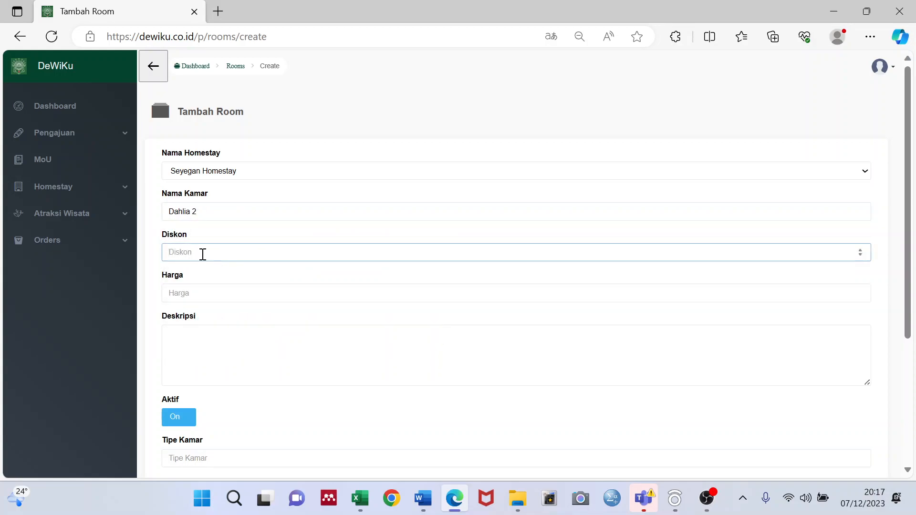
{"action": "left_click", "coordinate": [213, 288]}
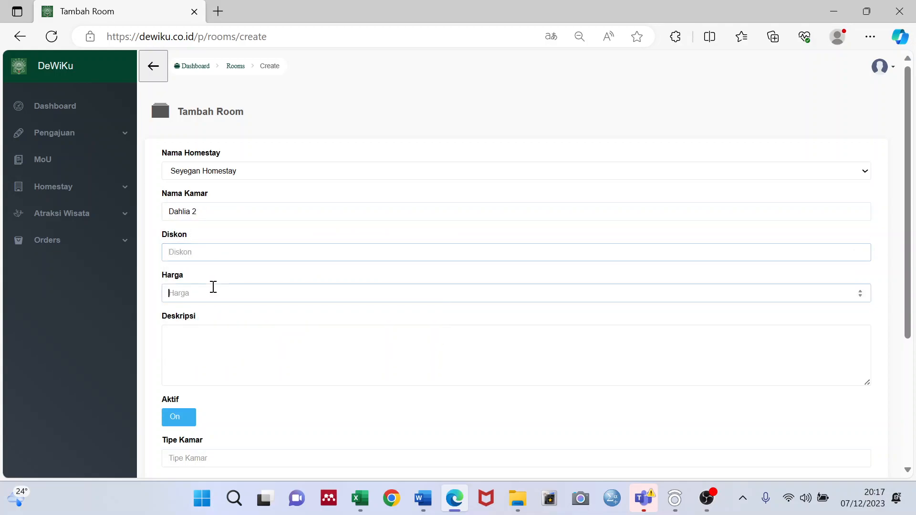
{"action": "left_click", "coordinate": [209, 252]}
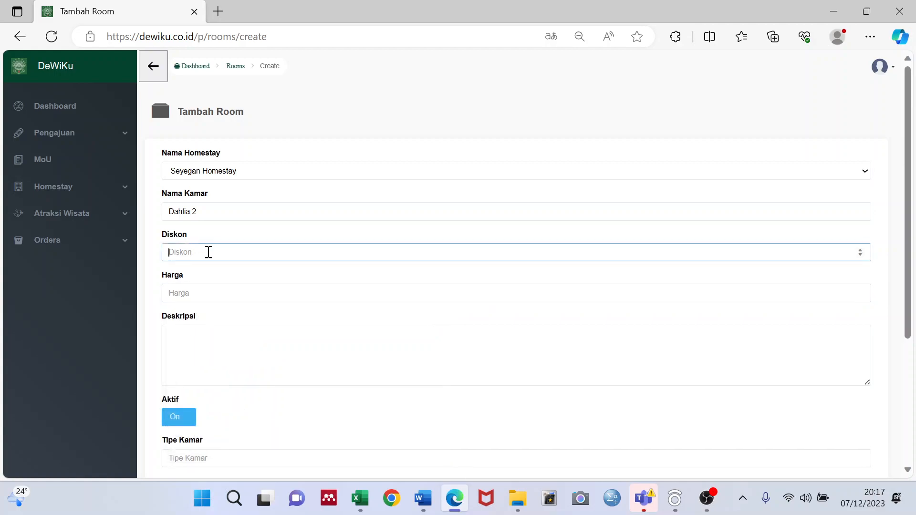
{"action": "left_click", "coordinate": [218, 289]}
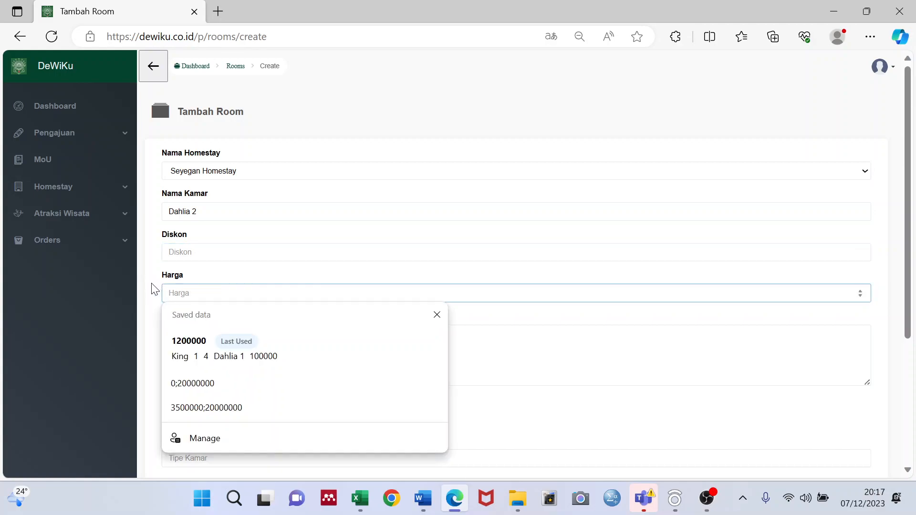
{"action": "left_click", "coordinate": [193, 344]}
{"action": "type", "text": "r"}
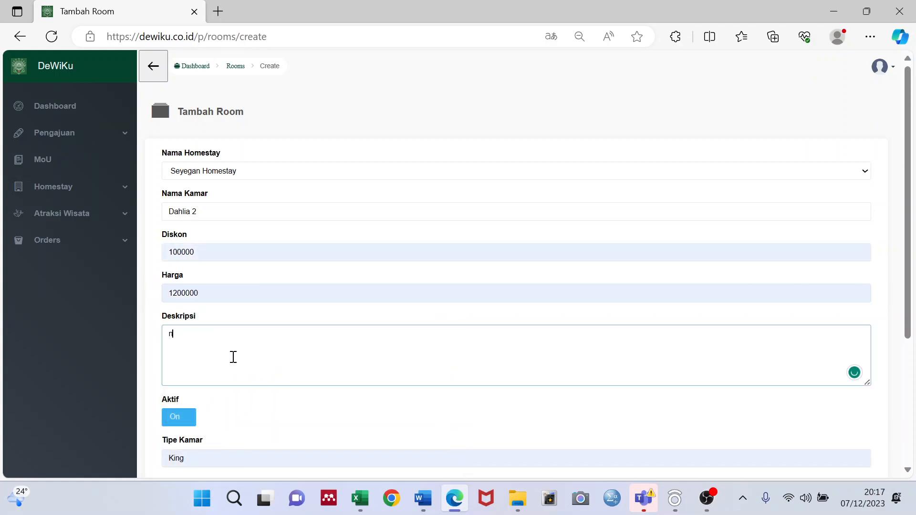
- Switch the room's Aktif setting to Off and set its Tipe Kamar to "superior"
{"action": "scroll", "coordinate": [233, 357], "scroll_direction": "down", "scroll_amount": 3}
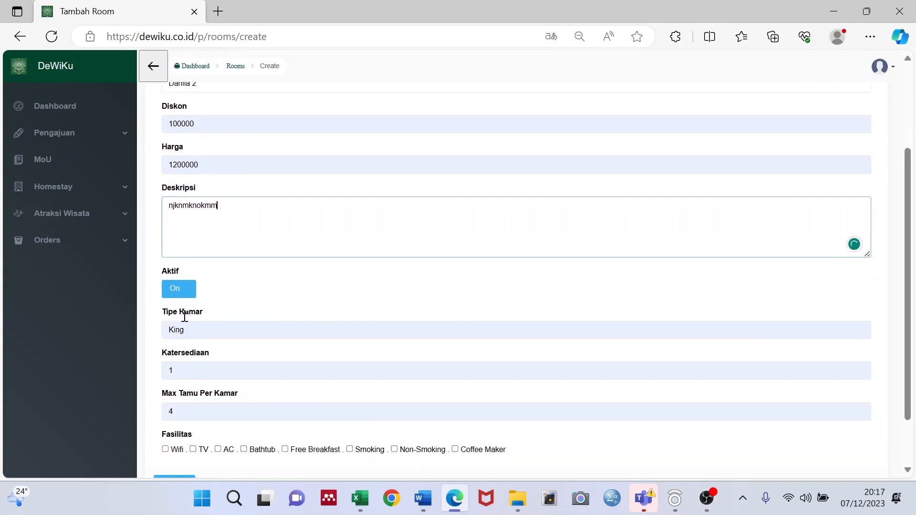
{"action": "left_click", "coordinate": [194, 282]}
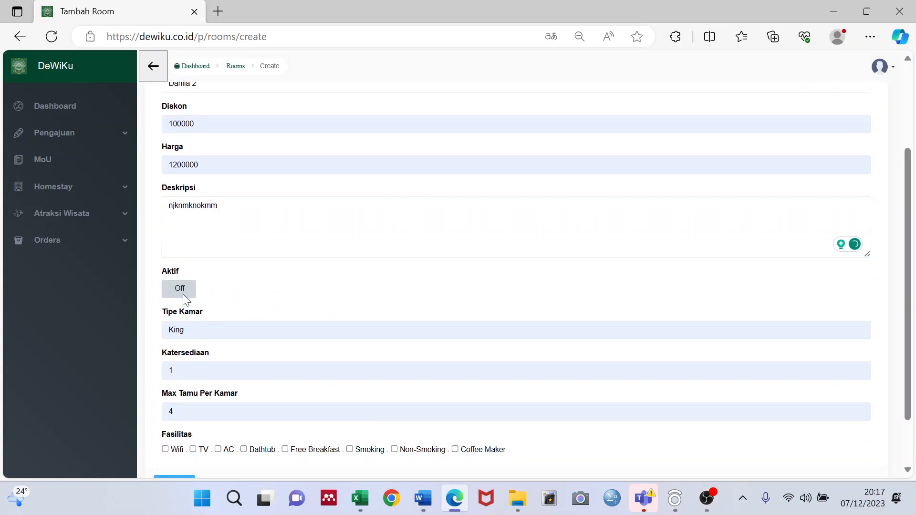
{"action": "left_click", "coordinate": [205, 335]}
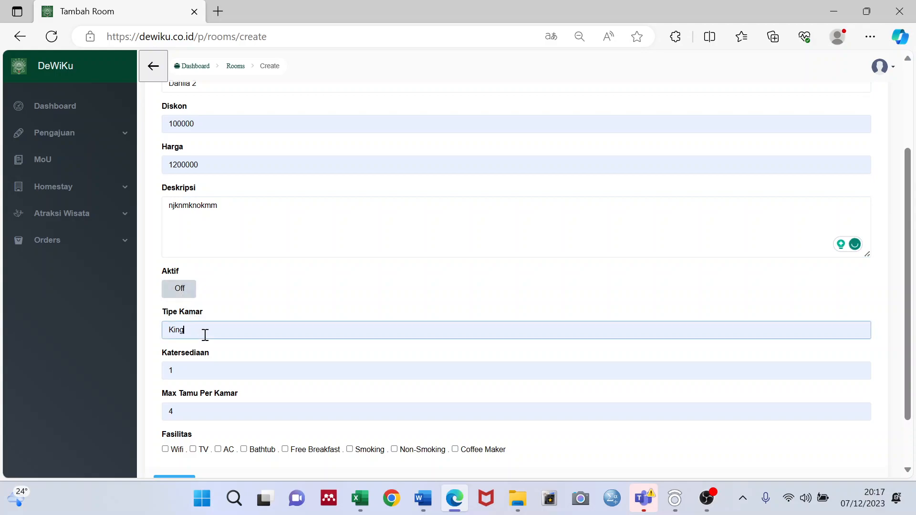
{"action": "key", "text": "ctrl+a"}
{"action": "type", "text": "sup"}
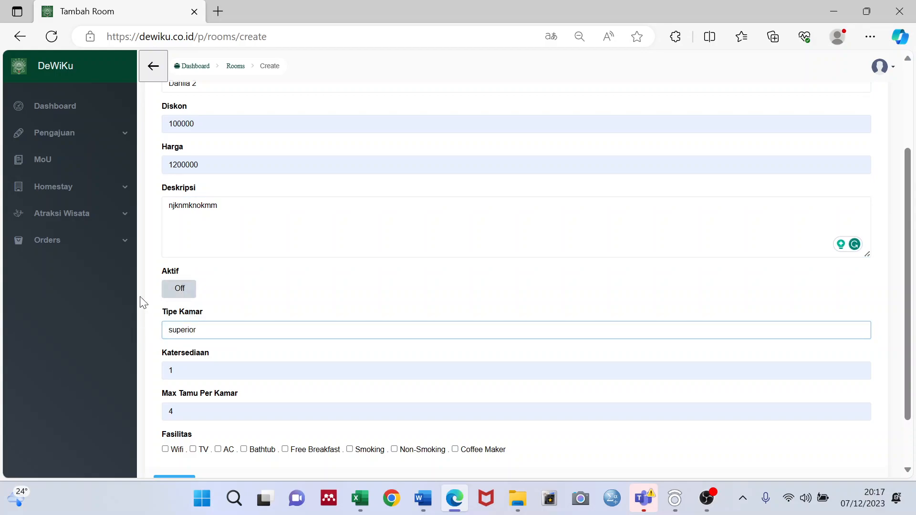
- Set the room's Katersediaan to 2 and Max Tamu Per Kamar to 3
{"action": "left_click", "coordinate": [184, 368]}
{"action": "left_click_drag", "start_coordinate": [184, 368], "coordinate": [161, 368]}
{"action": "type", "text": "2"}
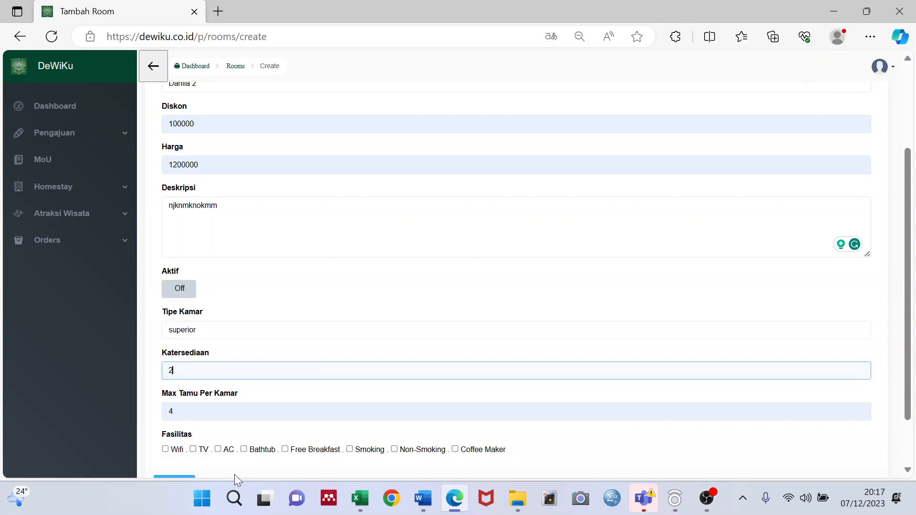
{"action": "left_click_drag", "start_coordinate": [220, 415], "coordinate": [107, 414]}
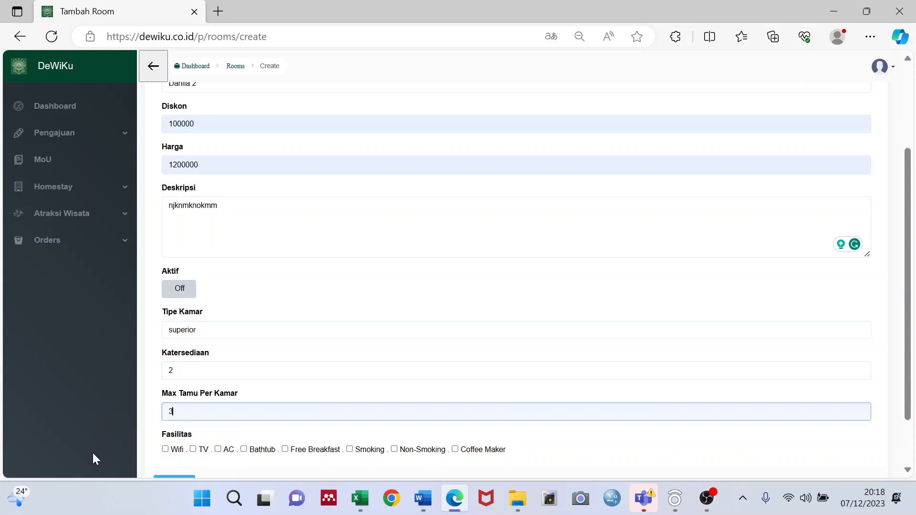
- Set Max Tamu Per Kamar to 3, tick the TV and AC facilities, and save the room
{"action": "type", "text": "3"}
{"action": "scroll", "coordinate": [93, 453], "scroll_direction": "down", "scroll_amount": 1}
{"action": "left_click", "coordinate": [185, 389]}
{"action": "left_click", "coordinate": [194, 384]}
{"action": "left_click", "coordinate": [217, 384]}
{"action": "left_click", "coordinate": [179, 421]}
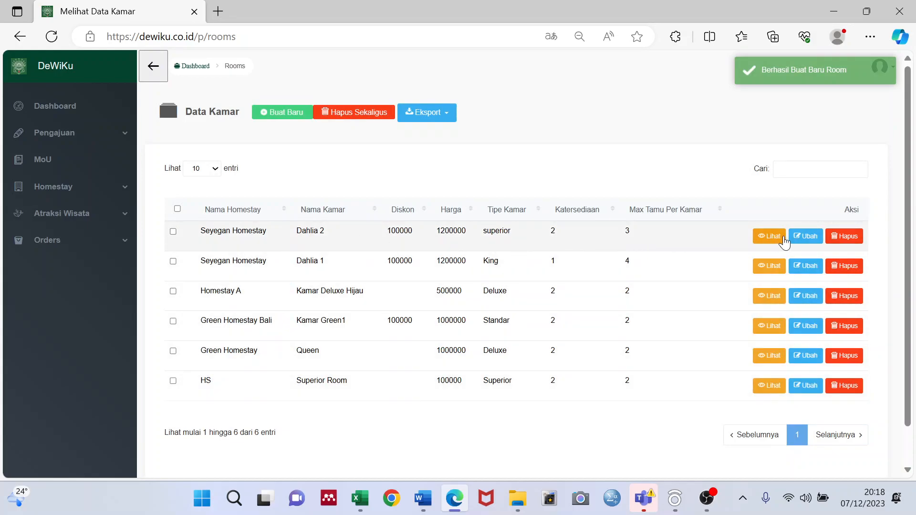
- Start another Kamar record for the last-listed Seyegan Homestay and fill it from the saved "Dahlia 2" data
{"action": "left_click", "coordinate": [69, 186]}
{"action": "left_click", "coordinate": [66, 265]}
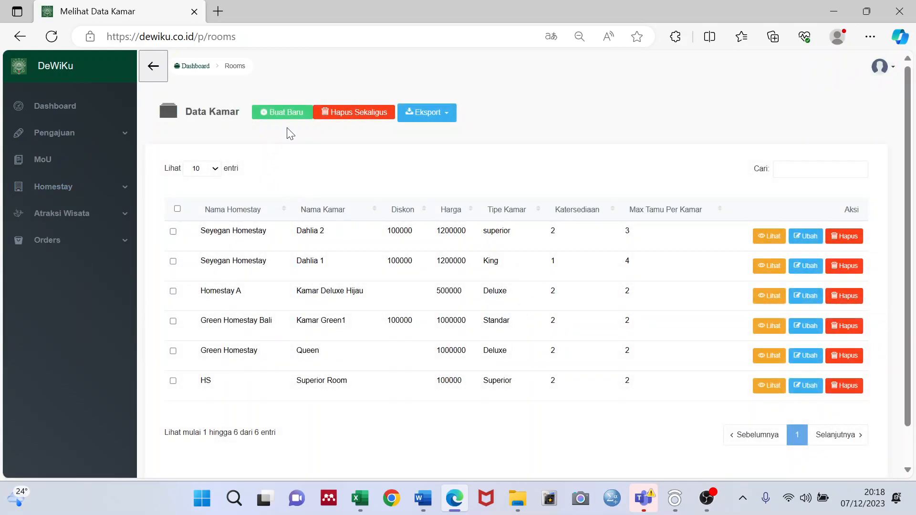
{"action": "left_click", "coordinate": [280, 114]}
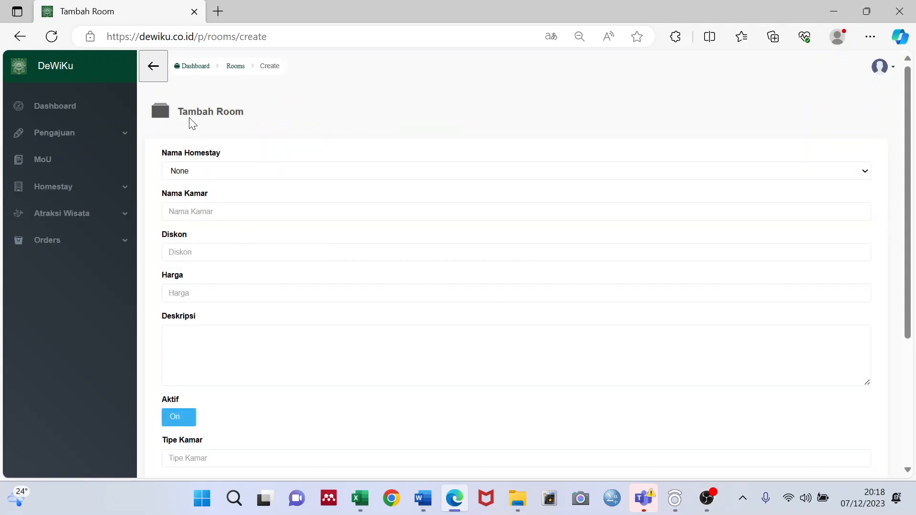
{"action": "left_click", "coordinate": [200, 171]}
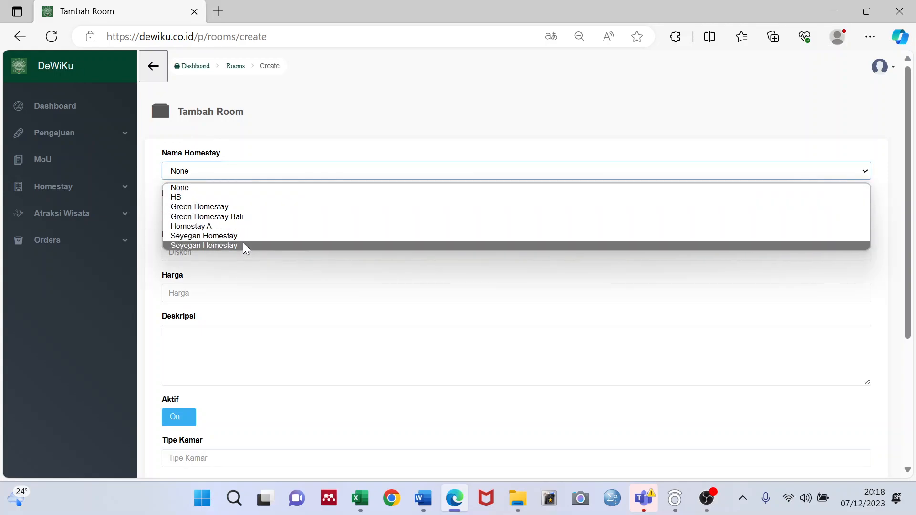
{"action": "left_click", "coordinate": [243, 243]}
{"action": "left_click", "coordinate": [218, 212]}
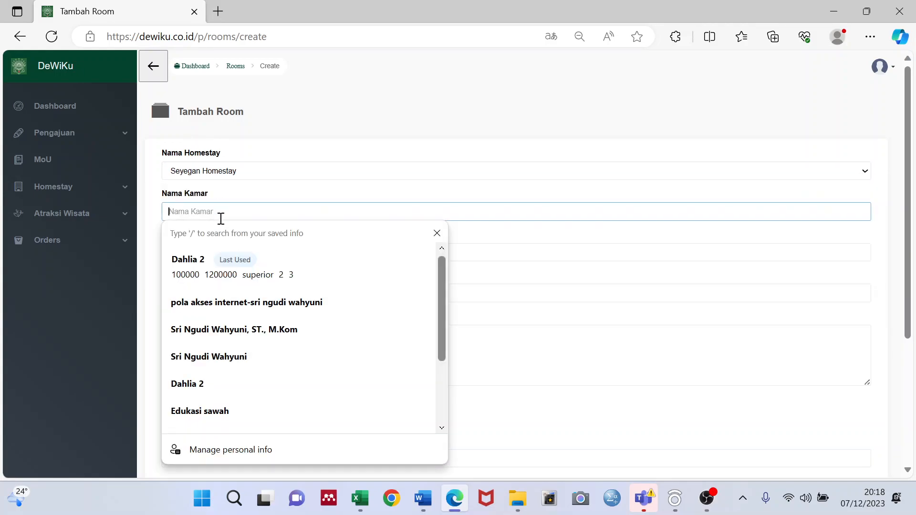
{"action": "left_click", "coordinate": [206, 261]}
{"action": "scroll", "coordinate": [244, 313], "scroll_direction": "down", "scroll_amount": 3}
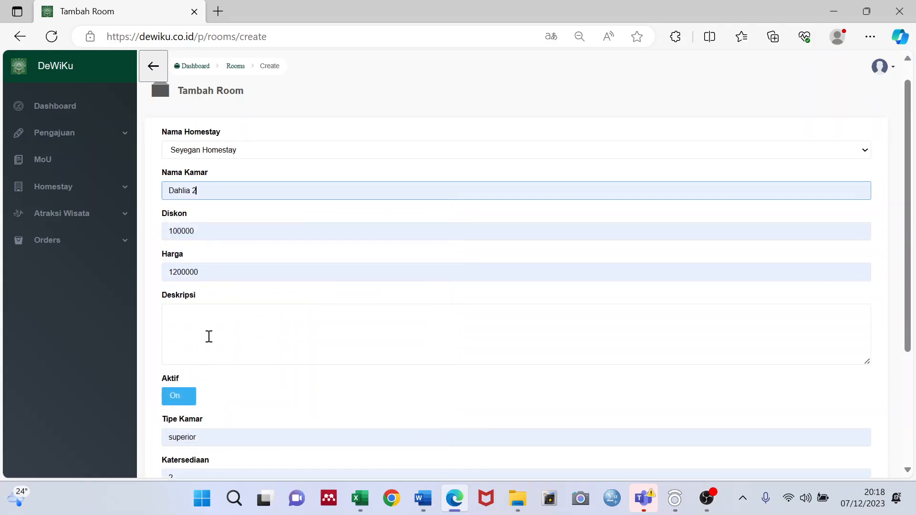
- Switch the new room's Aktif setting to Off, tick the Wifi facility, and save the room
{"action": "left_click", "coordinate": [214, 235]}
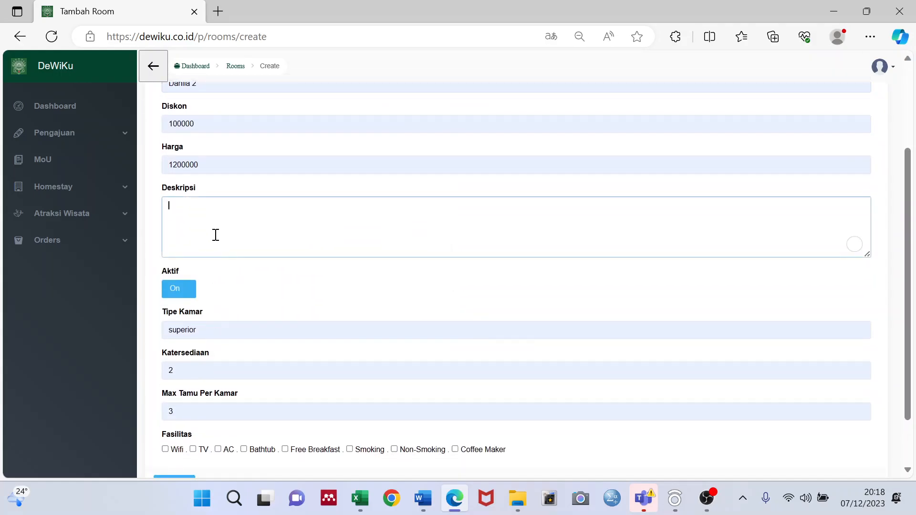
{"action": "left_click", "coordinate": [179, 289]}
{"action": "left_click", "coordinate": [210, 329]}
{"action": "scroll", "coordinate": [228, 344], "scroll_direction": "down", "scroll_amount": 2}
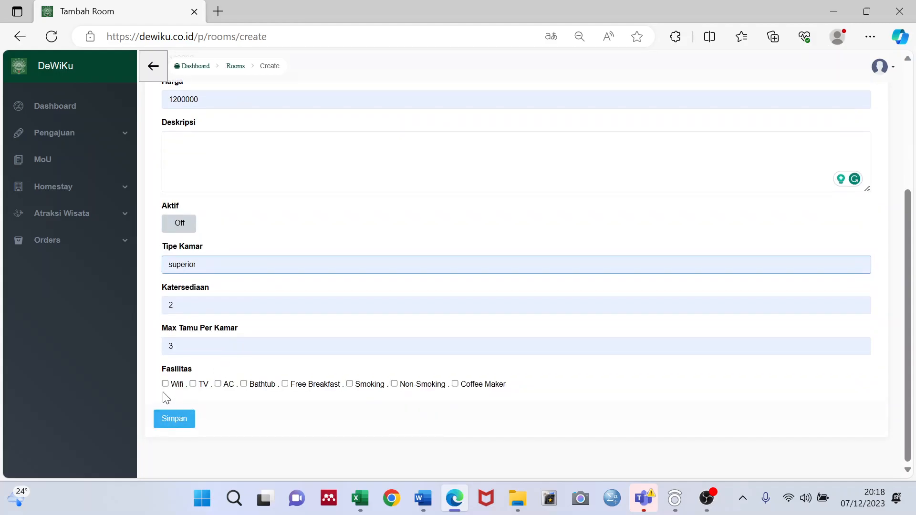
{"action": "left_click", "coordinate": [165, 384]}
{"action": "left_click", "coordinate": [168, 418]}
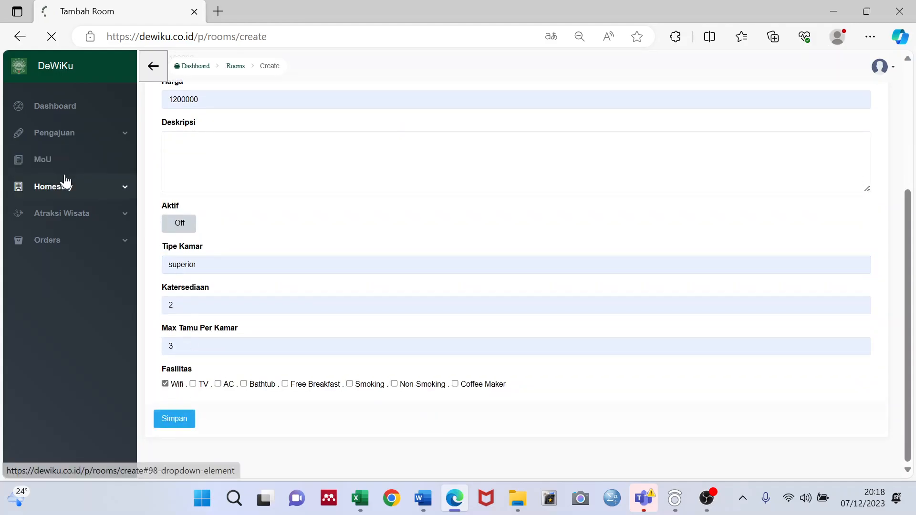
- Start a new Galeri Kamar image record and set its Nama Kamar to the first-listed "Dahlia 2"
{"action": "left_click", "coordinate": [76, 187]}
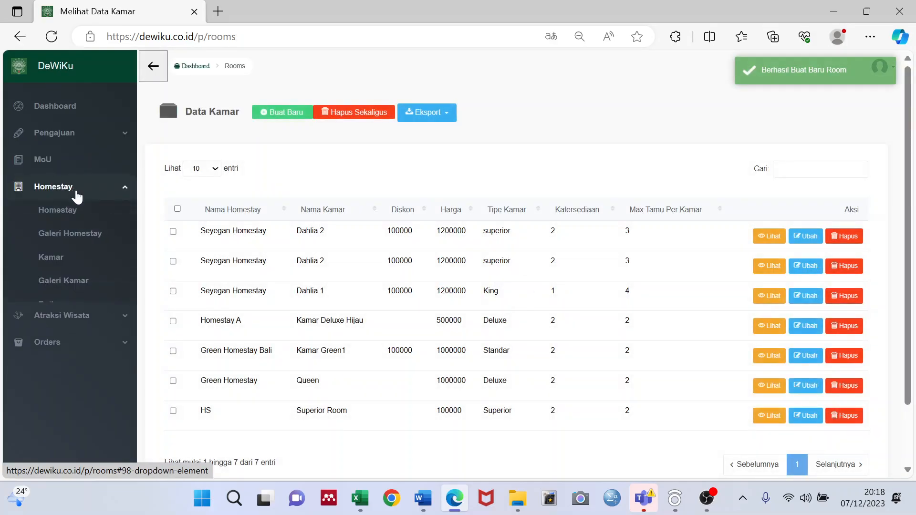
{"action": "left_click", "coordinate": [76, 282]}
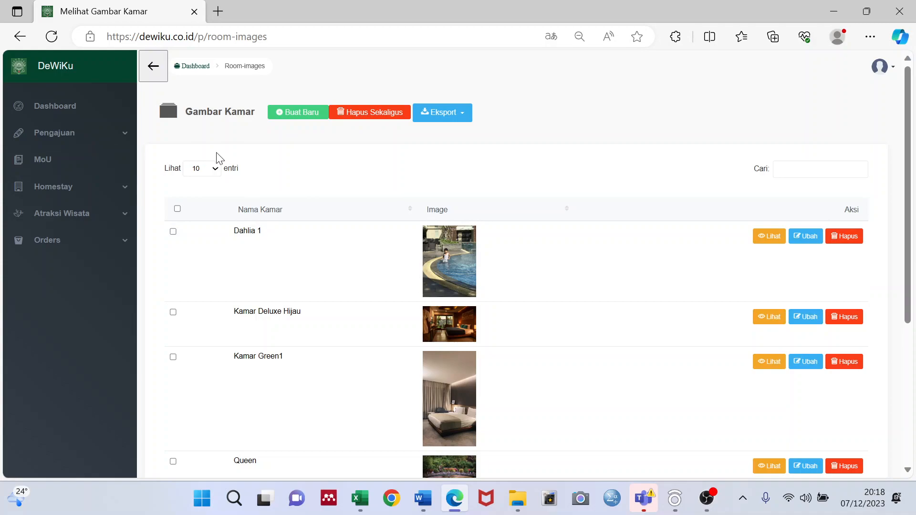
{"action": "left_click", "coordinate": [299, 116]}
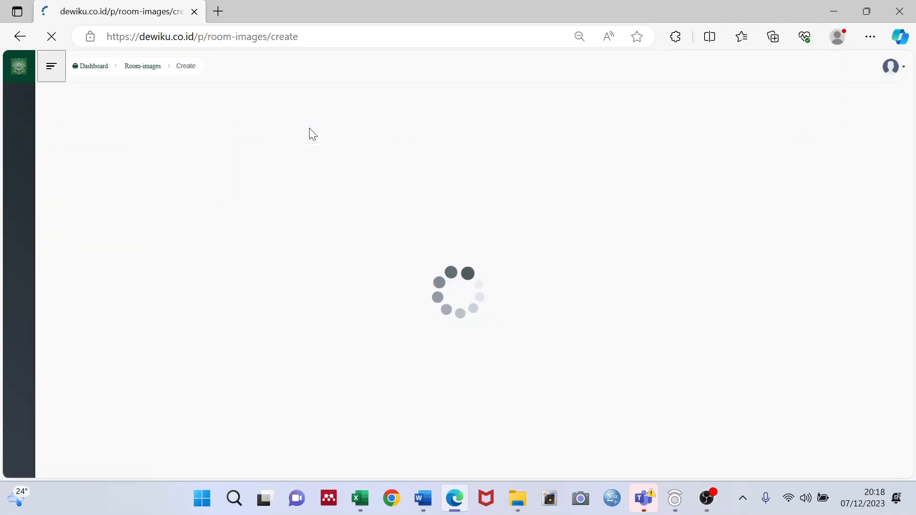
{"action": "left_click", "coordinate": [202, 170]}
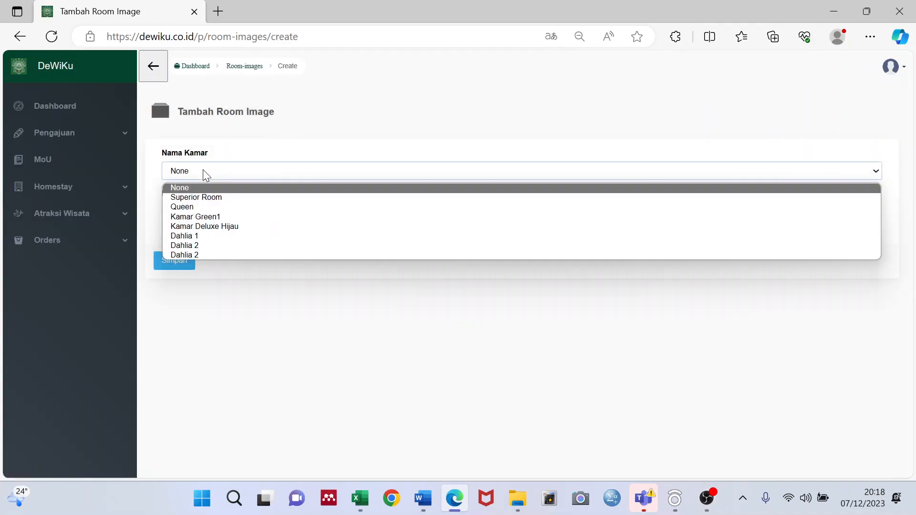
{"action": "left_click", "coordinate": [207, 246]}
- Attach the WhatsApp image ending in 14.50.37 from the 02. BALI folder and save the room image
{"action": "left_click", "coordinate": [206, 219]}
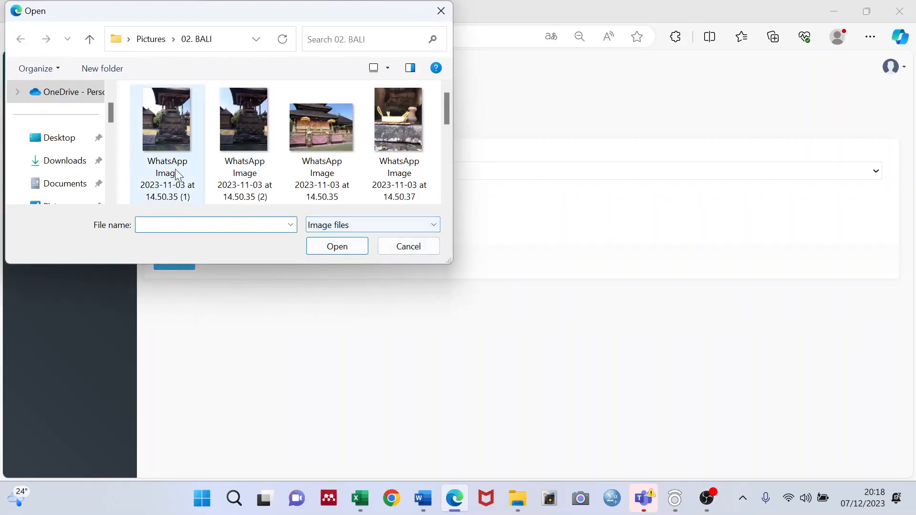
{"action": "key", "text": "Escape"}
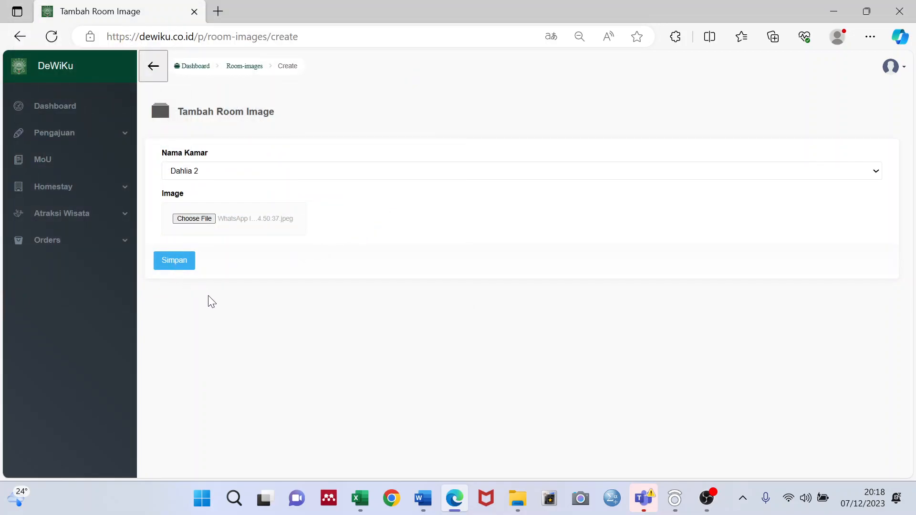
{"action": "left_click", "coordinate": [186, 263]}
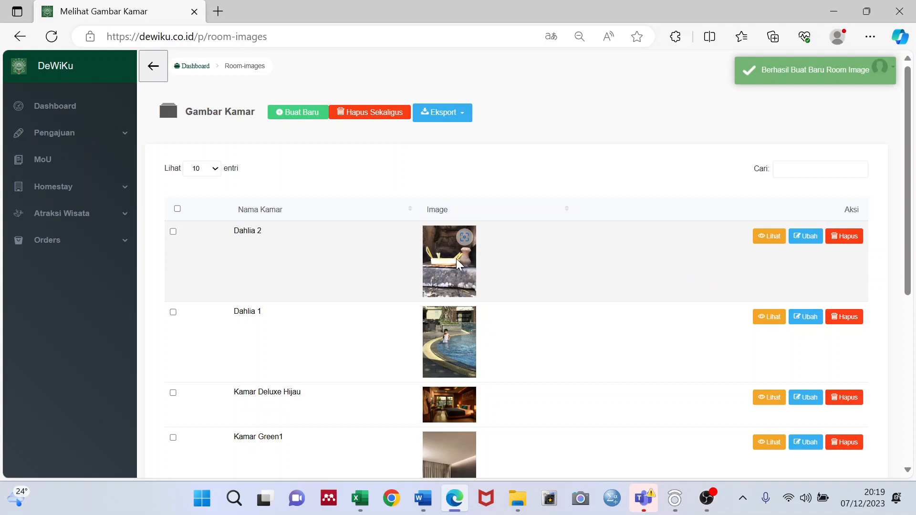
- Start a new Atraksi Wisata record and fill it from the saved data with Nama Atraksi "Edukasi sawah" and Lokasi "Ubud"
{"action": "left_click", "coordinate": [79, 196]}
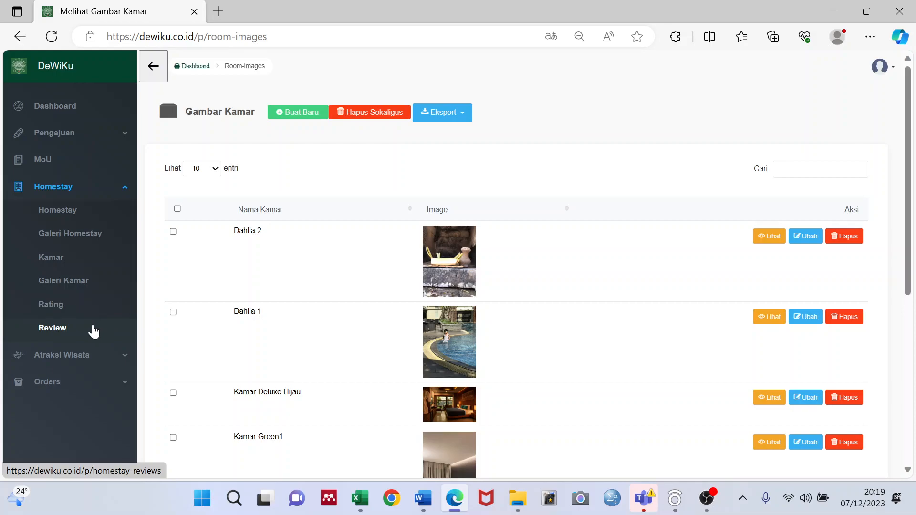
{"action": "left_click", "coordinate": [86, 355]}
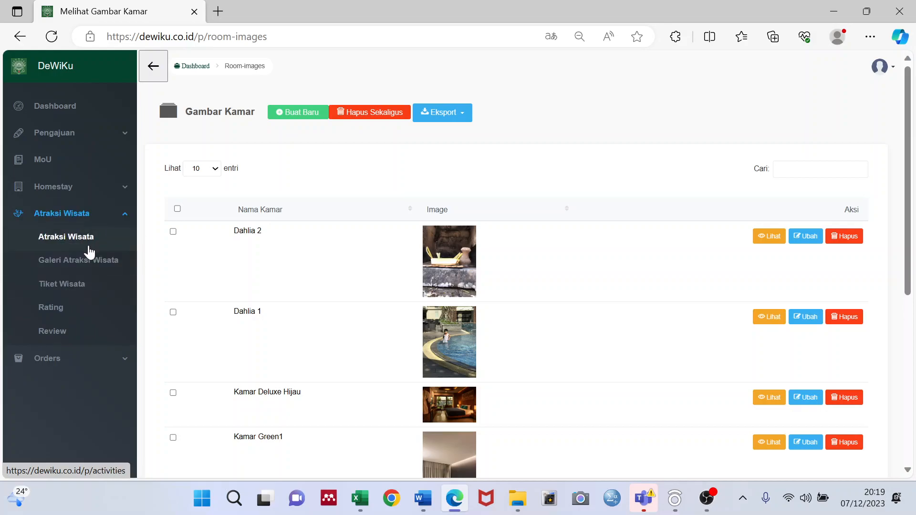
{"action": "left_click", "coordinate": [76, 241]}
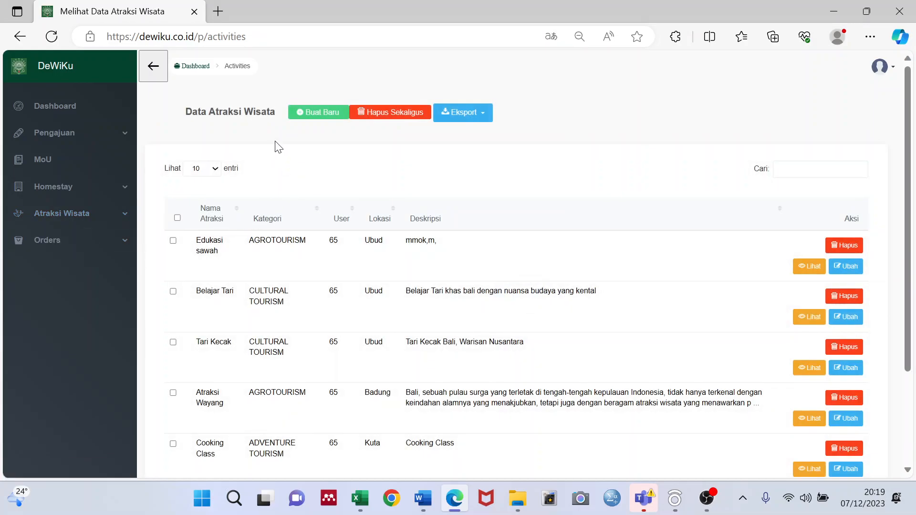
{"action": "left_click", "coordinate": [335, 116]}
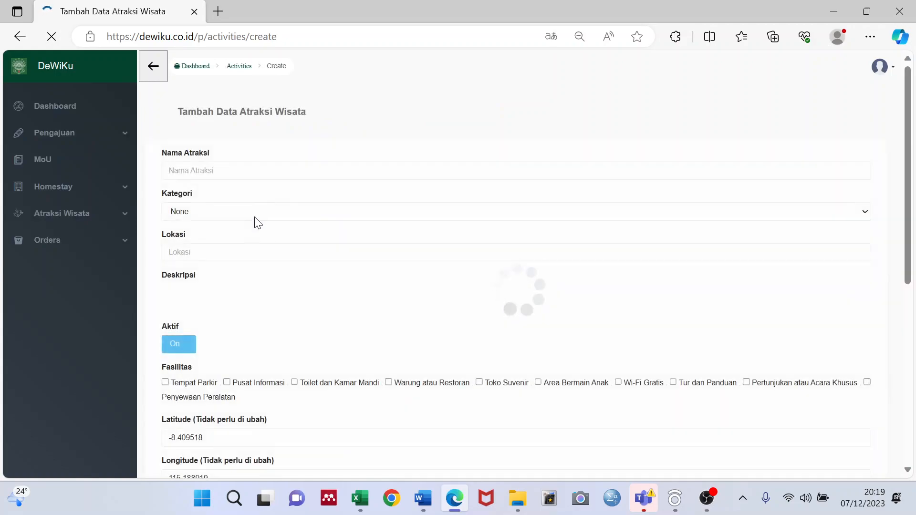
{"action": "left_click", "coordinate": [216, 169]}
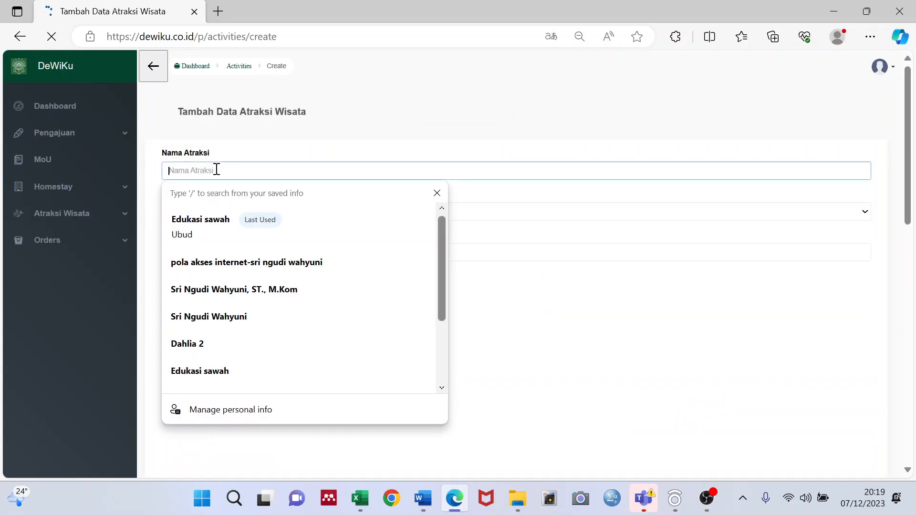
{"action": "left_click", "coordinate": [212, 224]}
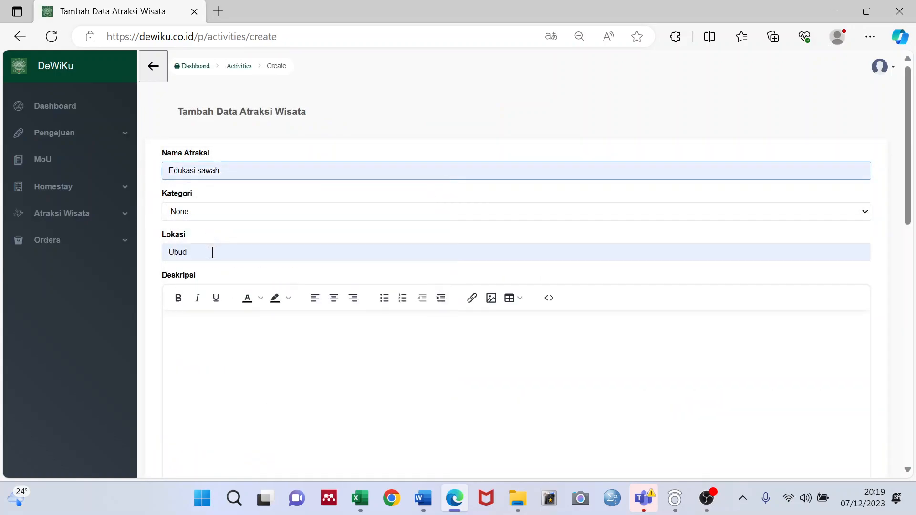
- Set the attraction's Kategori to AGROTOURISM and enter "njnmok,mo" as the Deskripsi
{"action": "left_click", "coordinate": [217, 216]}
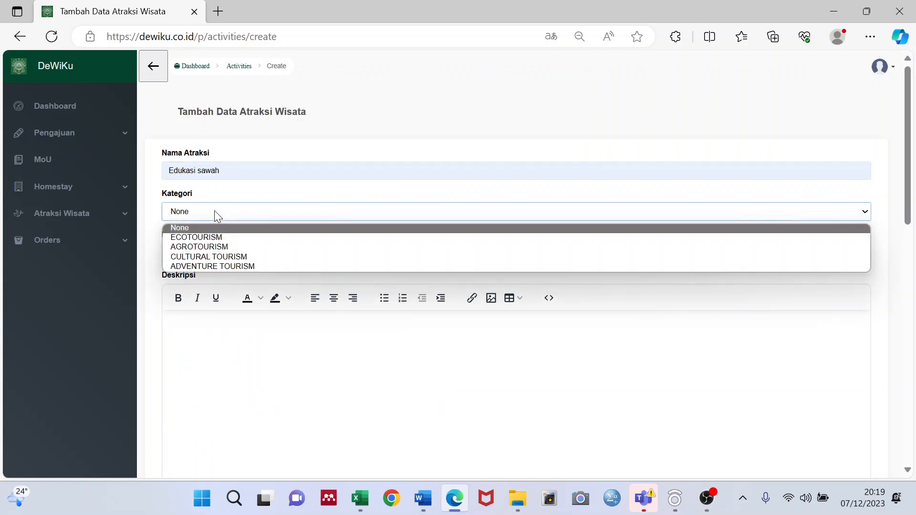
{"action": "left_click", "coordinate": [222, 247]}
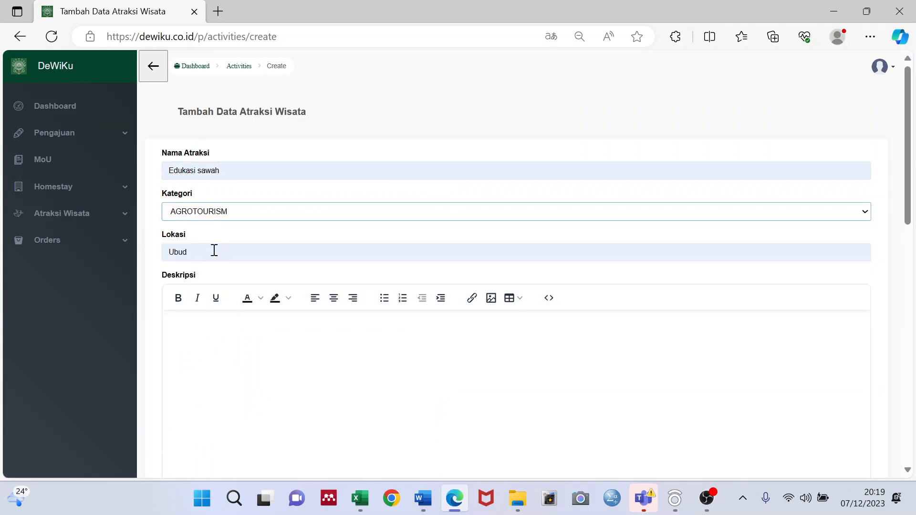
{"action": "left_click", "coordinate": [215, 250]}
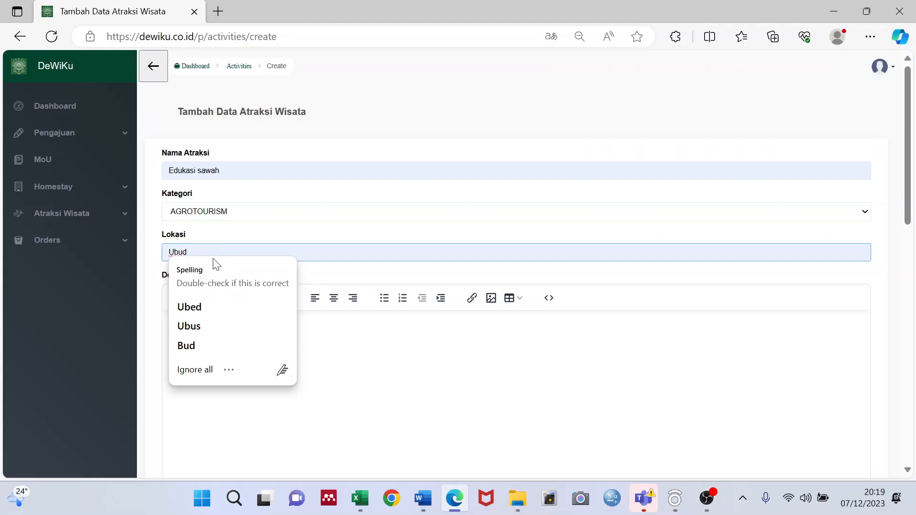
{"action": "left_click", "coordinate": [434, 407]}
{"action": "type", "text": "njnmok,mo"}
- Switch the attraction's Aktif setting to Off and tick Tempat Parkir, Pusat Informasi, Toilet dan Kamar Mandi, and Warung atau Restoran
{"action": "scroll", "coordinate": [235, 370], "scroll_direction": "down", "scroll_amount": 8}
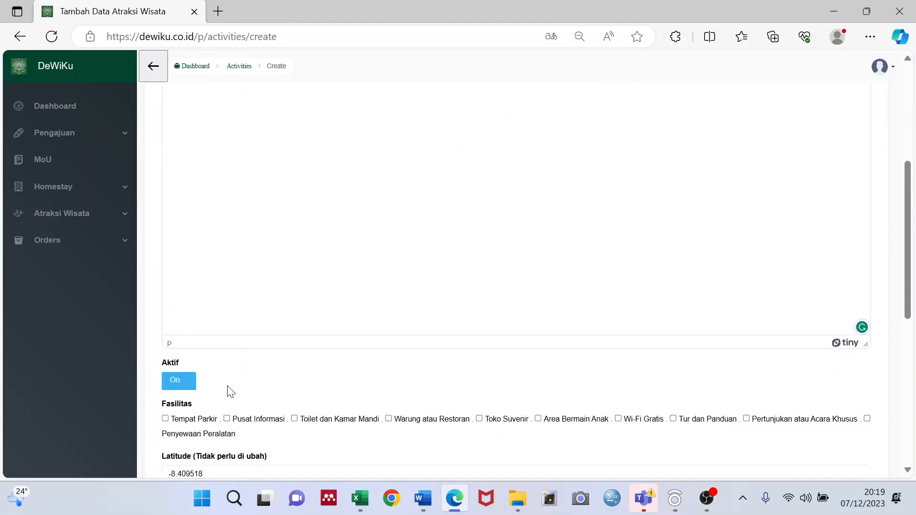
{"action": "scroll", "coordinate": [184, 380], "scroll_direction": "down", "scroll_amount": 3}
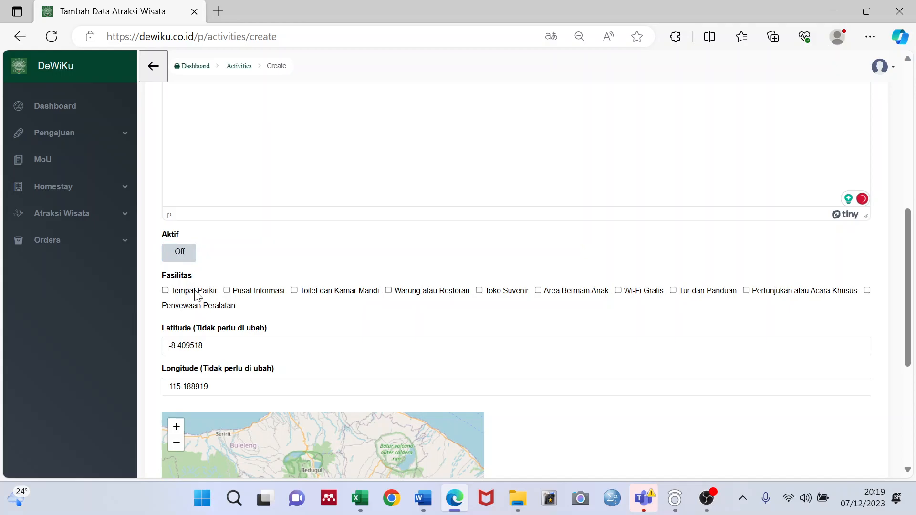
{"action": "left_click", "coordinate": [165, 290]}
{"action": "left_click", "coordinate": [294, 290]}
{"action": "left_click", "coordinate": [227, 290]}
{"action": "left_click", "coordinate": [388, 290]}
- Move the attraction's map marker to the east coast of Bali just north of Amlapura and save the attraction
{"action": "scroll", "coordinate": [278, 349], "scroll_direction": "down", "scroll_amount": 3}
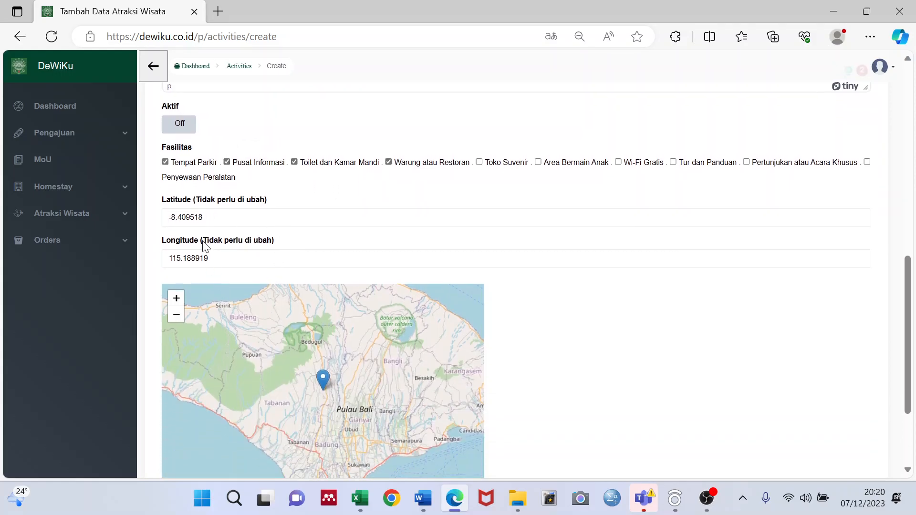
{"action": "scroll", "coordinate": [241, 302], "scroll_direction": "down", "scroll_amount": 1}
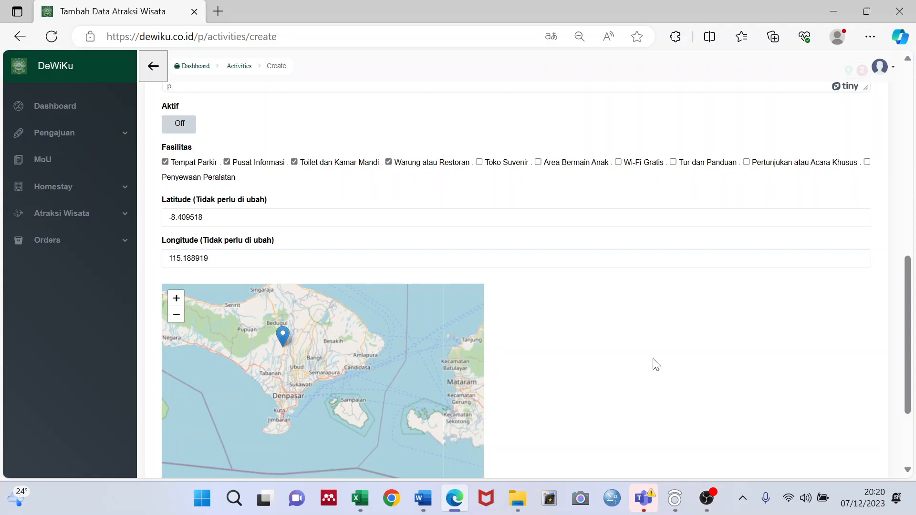
{"action": "mouse_move", "coordinate": [282, 337]}
{"action": "left_mouse_down"}
{"action": "mouse_move", "coordinate": [411, 413]}
{"action": "mouse_move", "coordinate": [440, 411]}
{"action": "mouse_move", "coordinate": [371, 336]}
{"action": "left_mouse_up"}
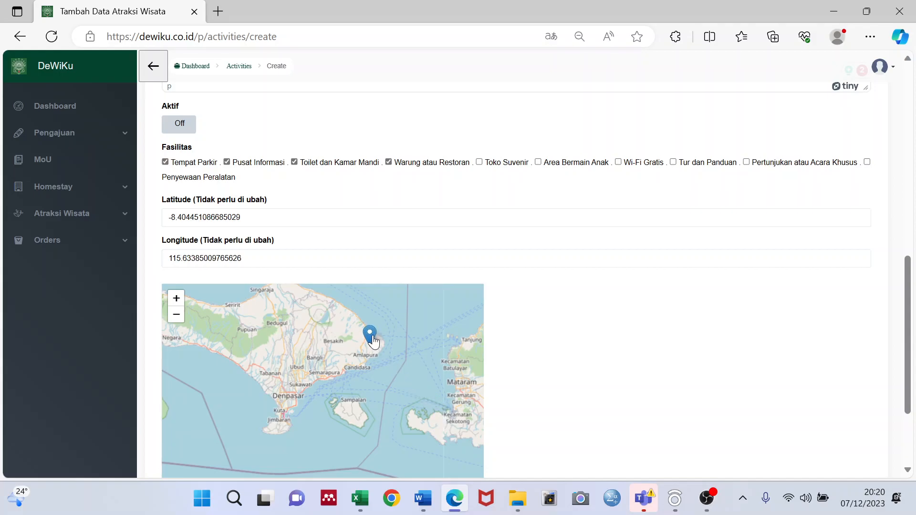
{"action": "scroll", "coordinate": [356, 360], "scroll_direction": "down", "scroll_amount": 1}
{"action": "scroll", "coordinate": [513, 374], "scroll_direction": "down", "scroll_amount": 3}
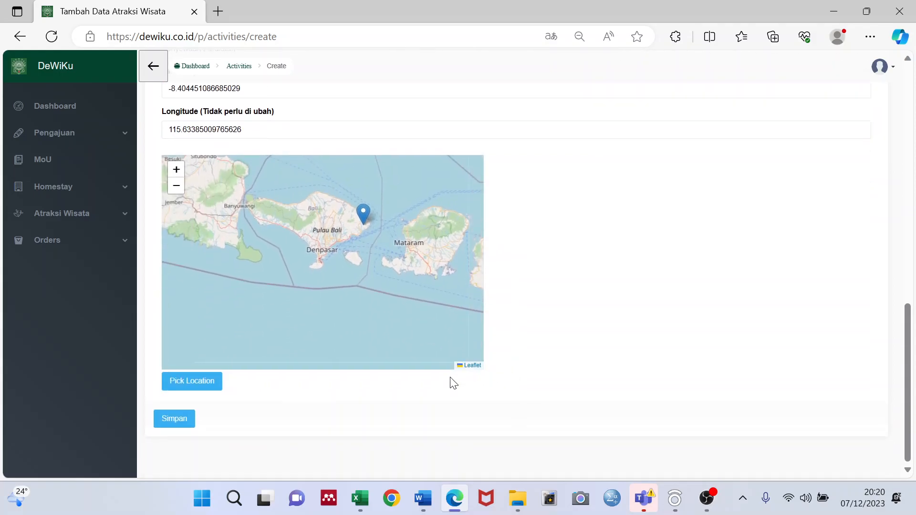
{"action": "left_click", "coordinate": [186, 423]}
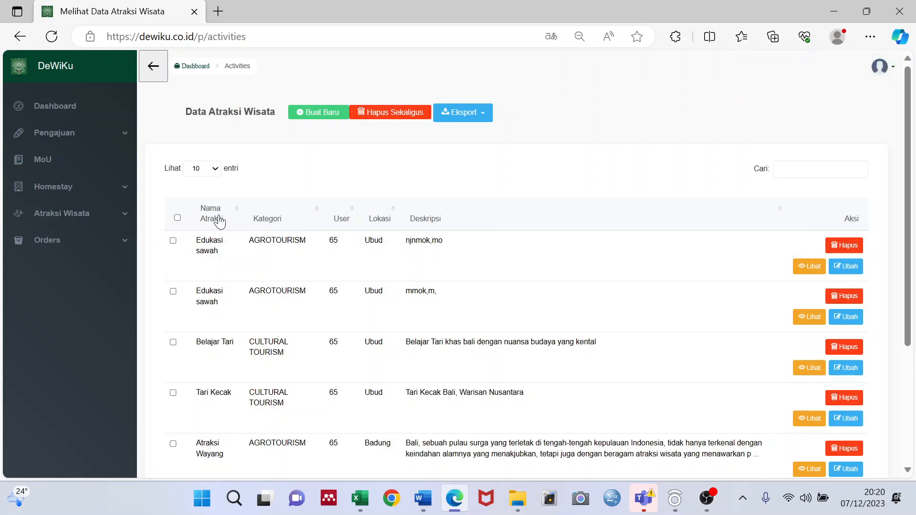
- Start a new Gambar Atraksi Wisata record and set its Atraksi Wisata to the last "Edukasi sawah" entry
{"action": "left_click", "coordinate": [108, 217]}
{"action": "left_click", "coordinate": [101, 263]}
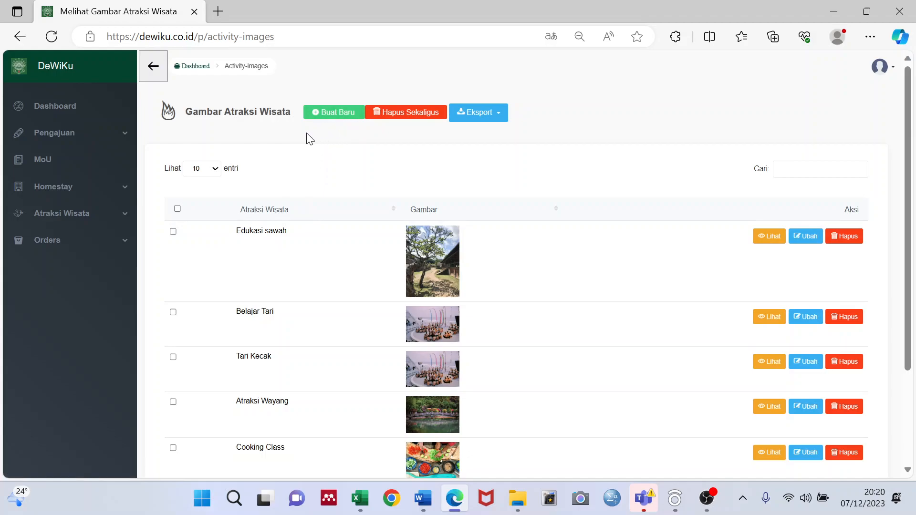
{"action": "left_click", "coordinate": [335, 114]}
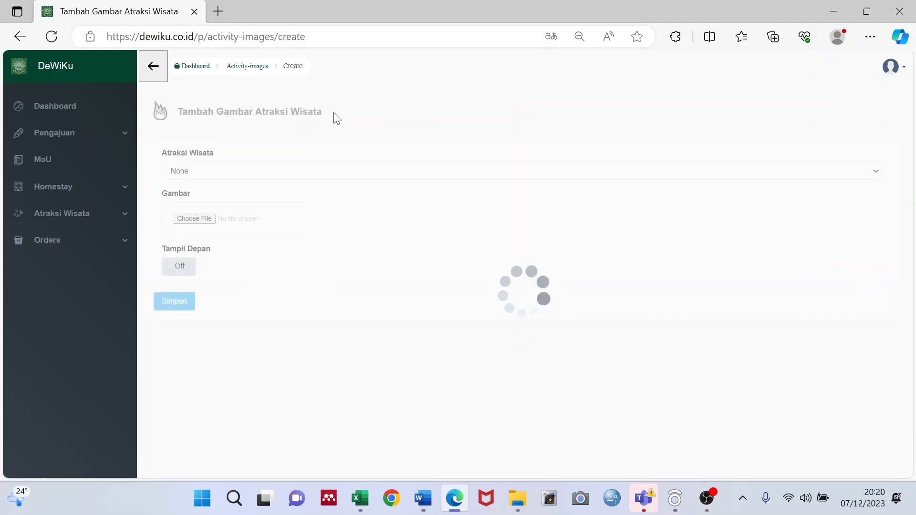
{"action": "left_click", "coordinate": [206, 170]}
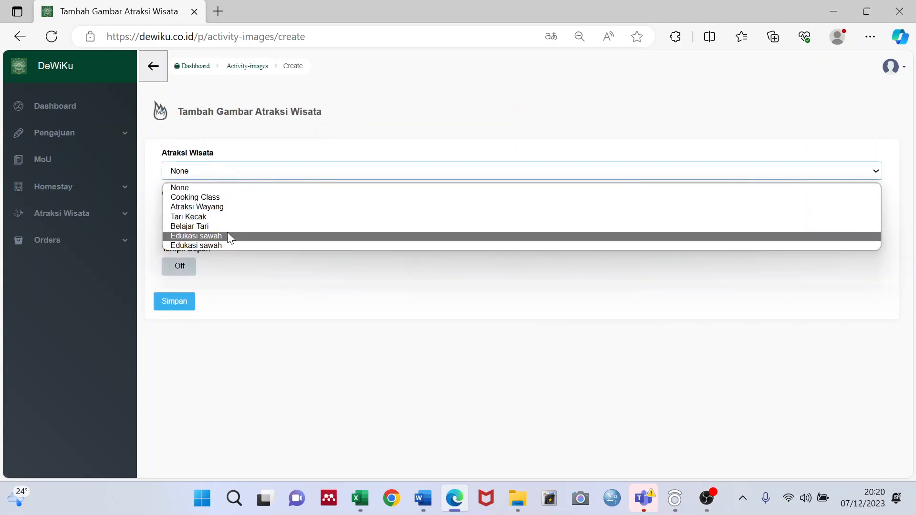
{"action": "left_click", "coordinate": [229, 245]}
- Attach the picture "WhatsApp Image 2023-11-03 at 14.50.37", switch Tampil Depan on and save the gallery record
{"action": "left_click", "coordinate": [212, 219]}
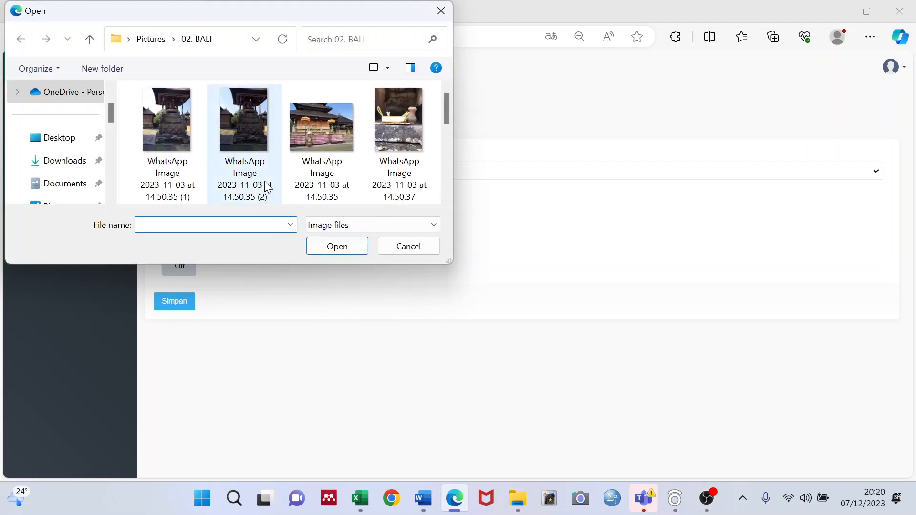
{"action": "left_click", "coordinate": [405, 135]}
{"action": "left_click", "coordinate": [357, 245]}
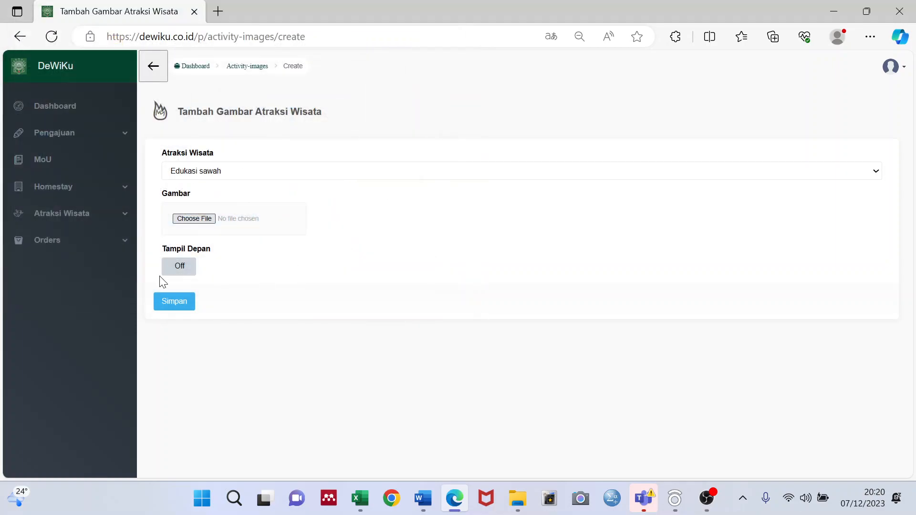
{"action": "left_click", "coordinate": [184, 268]}
{"action": "left_click", "coordinate": [188, 305]}
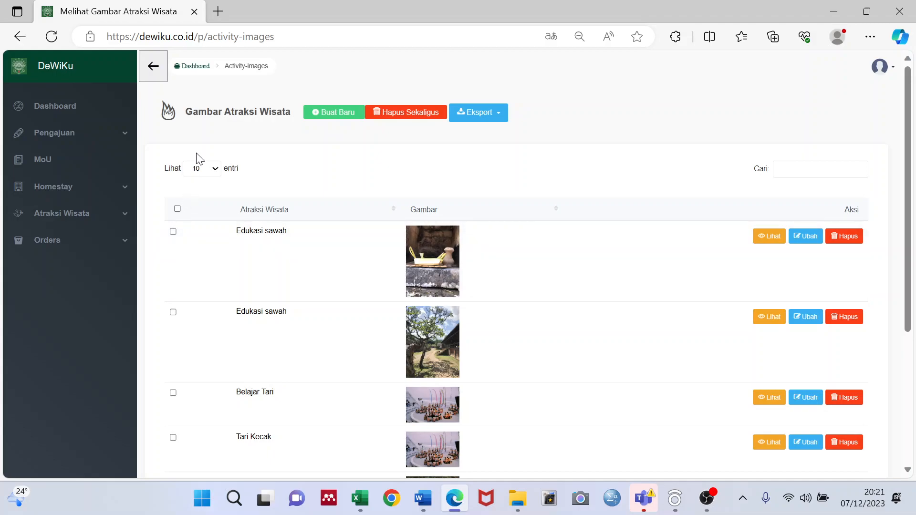
- Start a new Tiket Wisata record and set its Atraksi to the last "Edukasi sawah" entry
{"action": "left_click", "coordinate": [85, 216]}
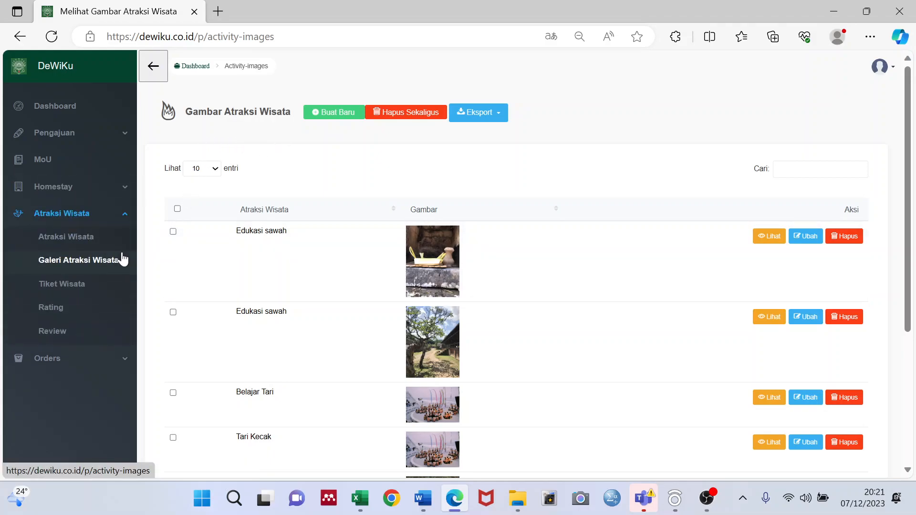
{"action": "left_click", "coordinate": [85, 285]}
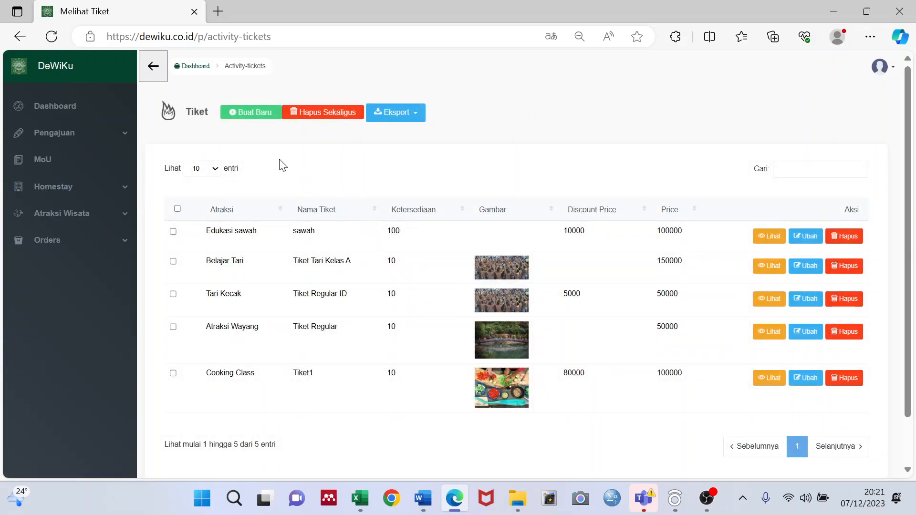
{"action": "left_click", "coordinate": [252, 113]}
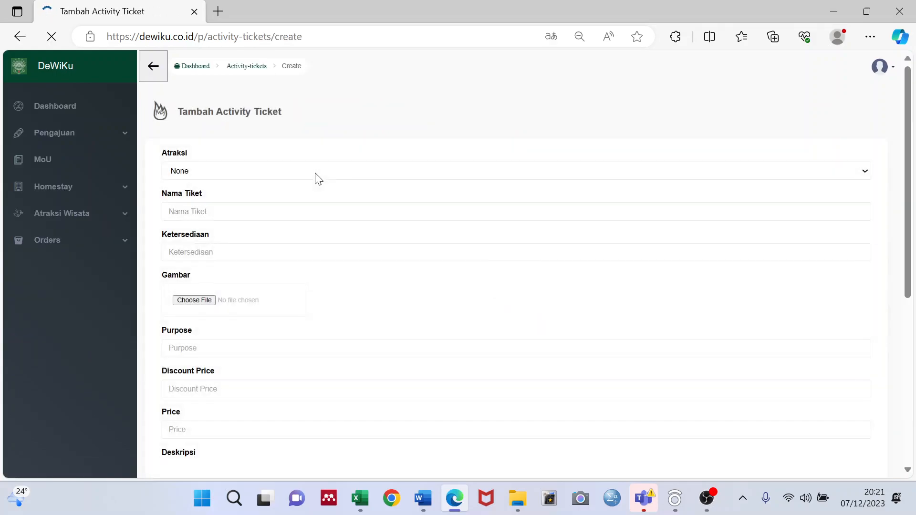
{"action": "left_click", "coordinate": [261, 171]}
{"action": "left_click", "coordinate": [239, 244]}
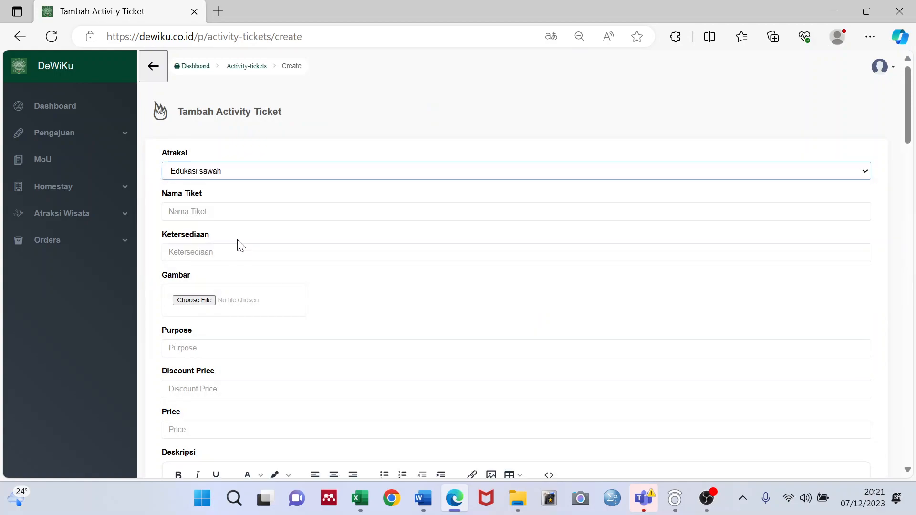
- Set the ticket's Nama Tiket to "sawah" and its Ketersediaan to 50
{"action": "left_click", "coordinate": [222, 208]}
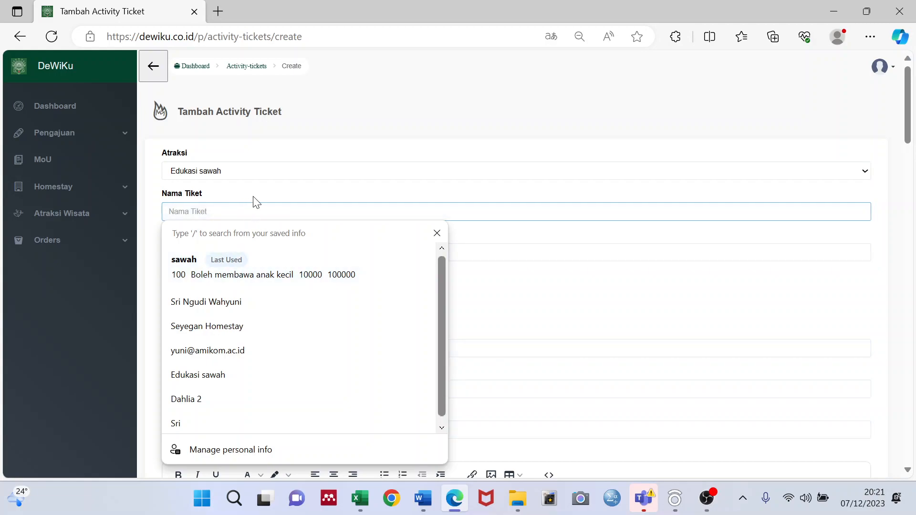
{"action": "type", "text": "sawah"}
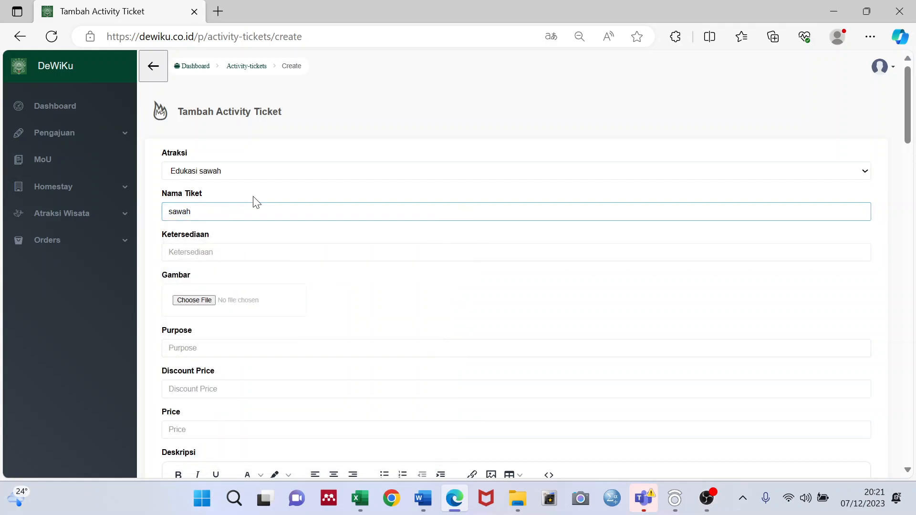
{"action": "left_click", "coordinate": [213, 248]}
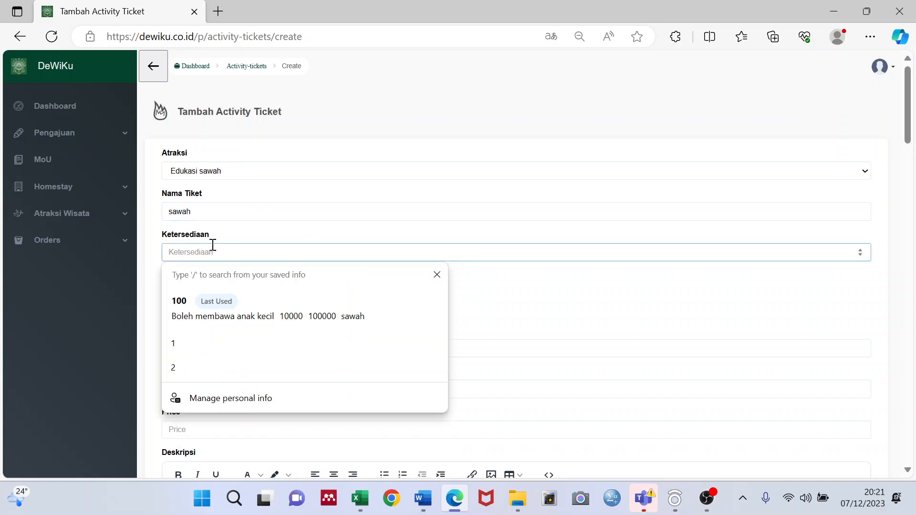
{"action": "type", "text": "50"}
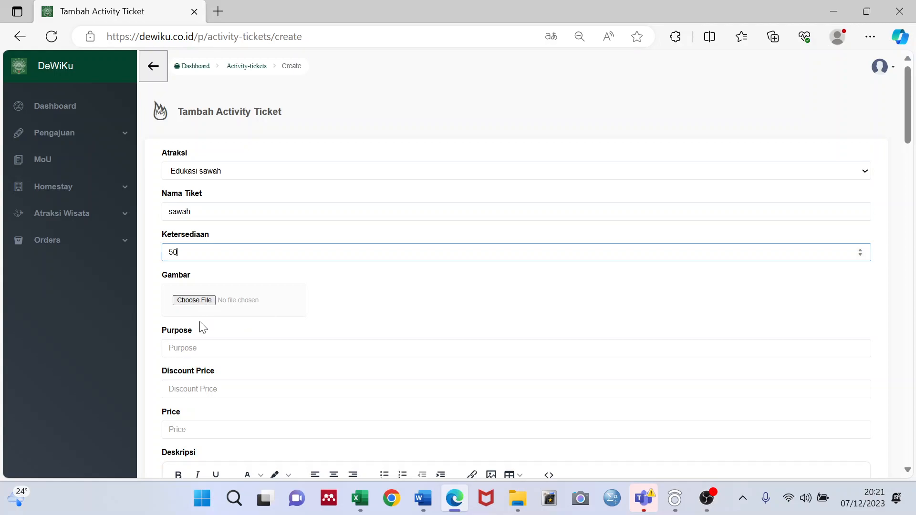
- Enter "boleh membawa makanan dari luar" as the ticket's Purpose
{"action": "left_click", "coordinate": [200, 348]}
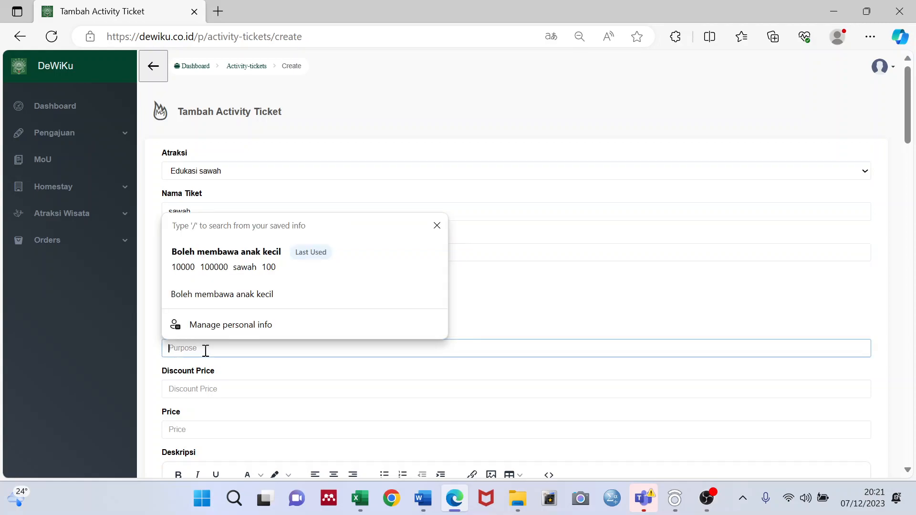
{"action": "type", "text": "boleh m"}
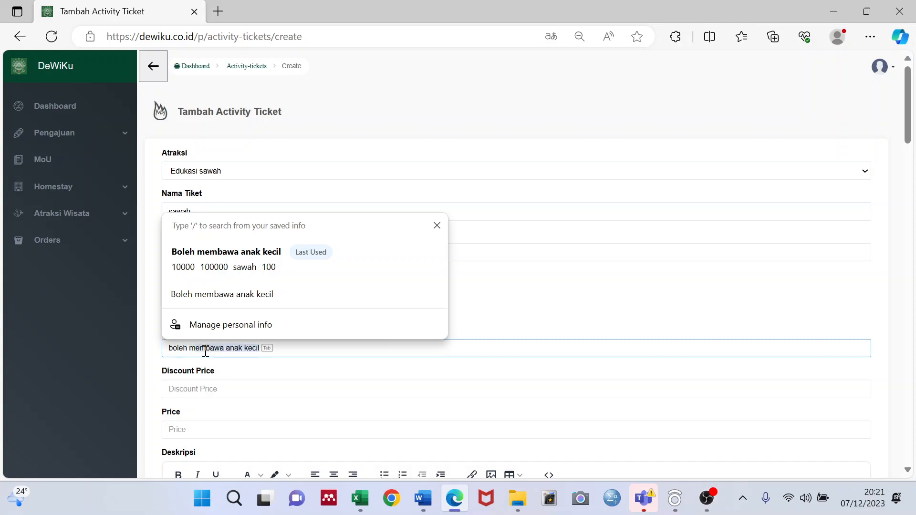
{"action": "type", "text": "a"}
{"action": "type", "text": "em"}
{"action": "type", "text": "bawa makanan dari luar"}
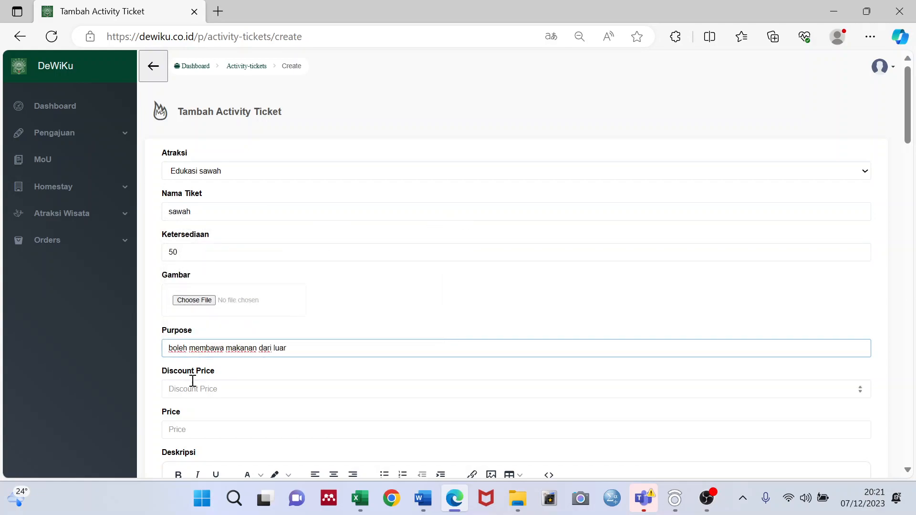
- Leave the Discount Price empty and set the ticket's Price to 50000
{"action": "left_click", "coordinate": [202, 389]}
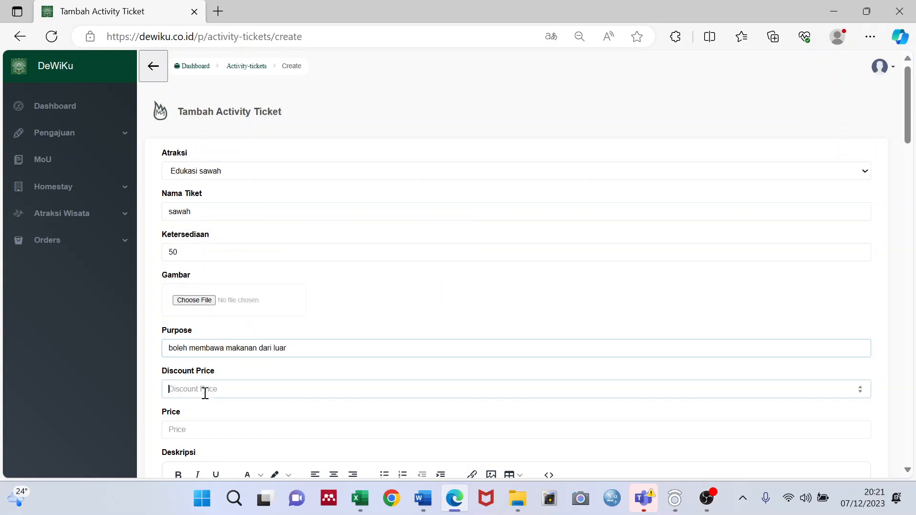
{"action": "scroll", "coordinate": [225, 418], "scroll_direction": "down", "scroll_amount": 5}
{"action": "scroll", "coordinate": [232, 400], "scroll_direction": "down", "scroll_amount": 17}
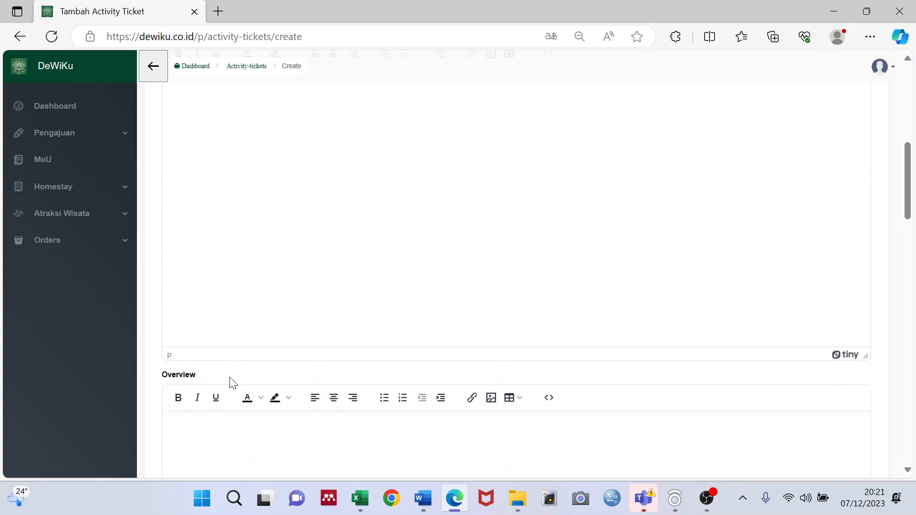
{"action": "scroll", "coordinate": [235, 368], "scroll_direction": "down", "scroll_amount": 8}
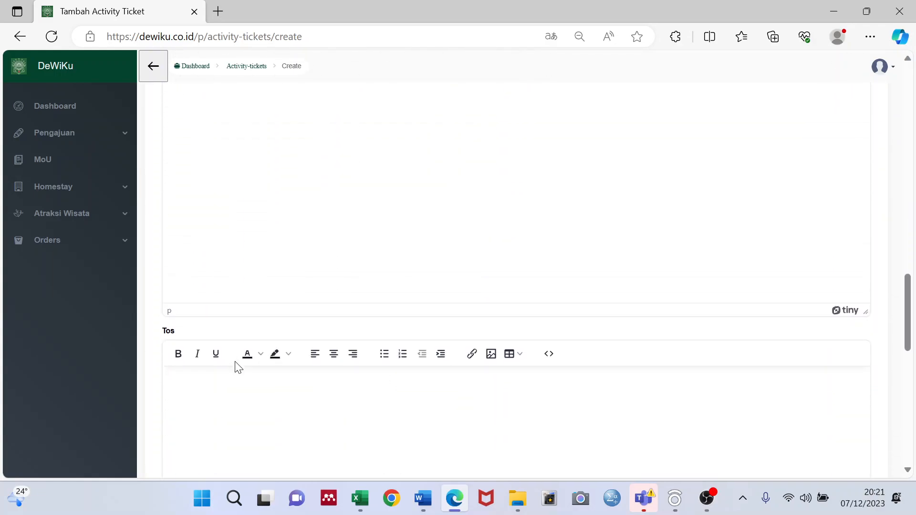
{"action": "scroll", "coordinate": [278, 319], "scroll_direction": "up", "scroll_amount": 20}
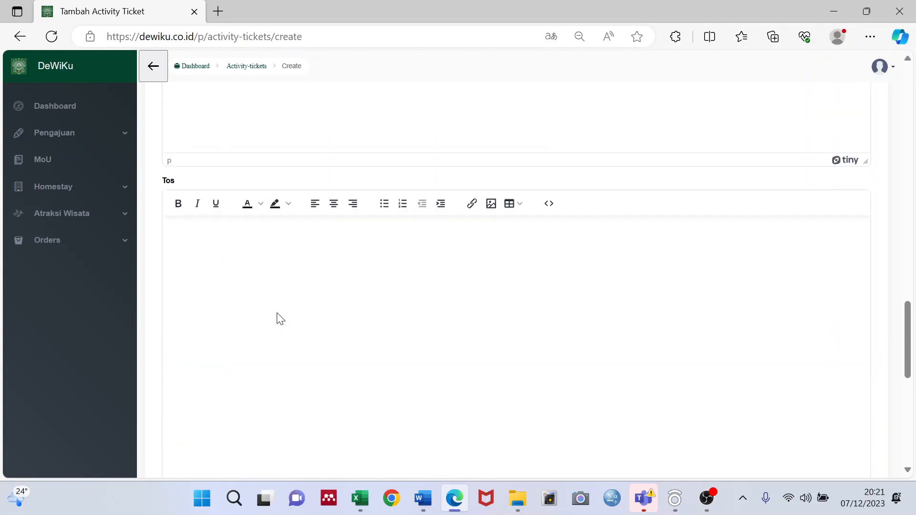
{"action": "scroll", "coordinate": [277, 312], "scroll_direction": "up", "scroll_amount": 4}
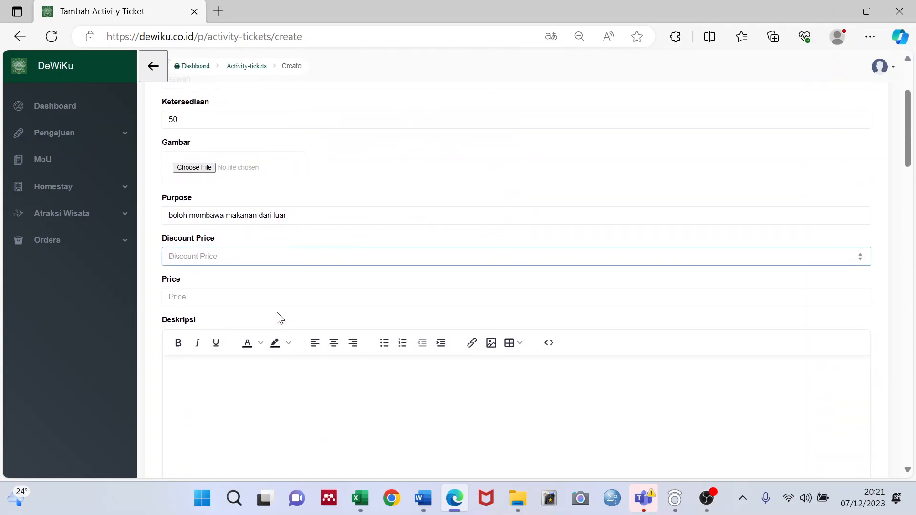
{"action": "left_click", "coordinate": [236, 296]}
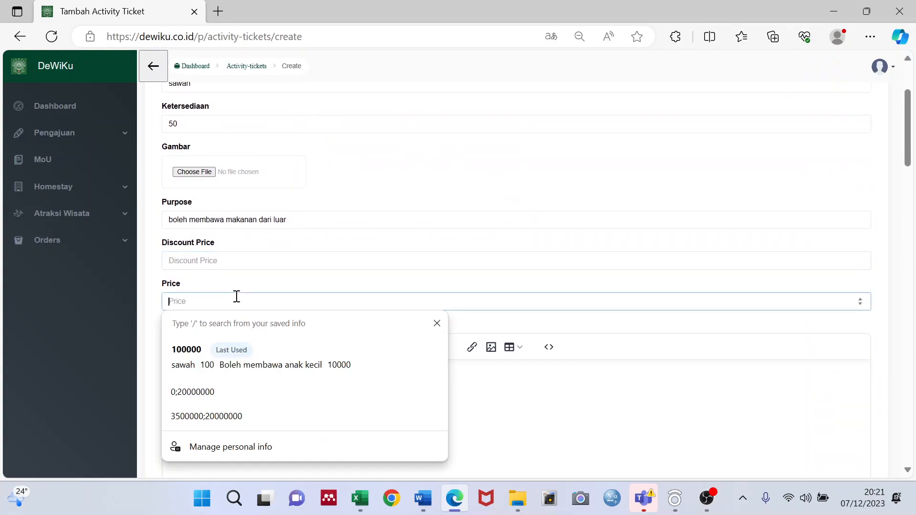
{"action": "type", "text": "50000"}
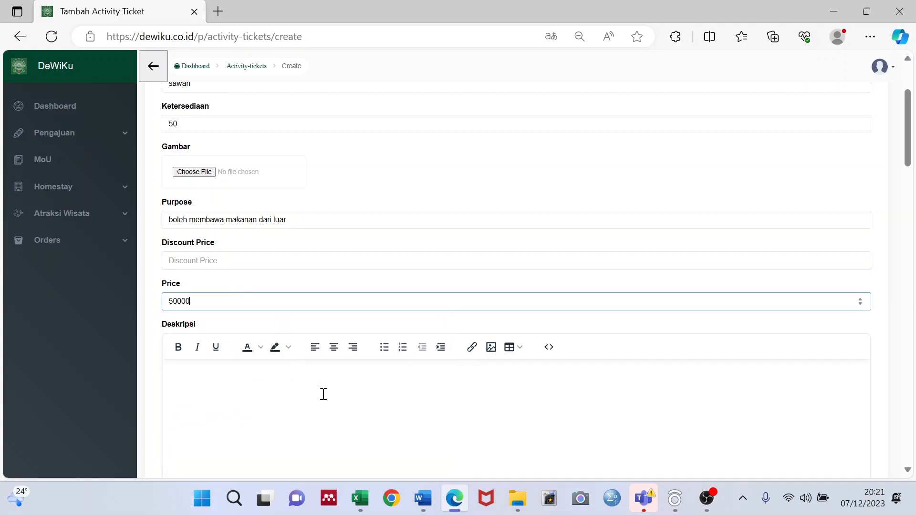
- Enter "njimk,nm" as the ticket's Deskripsi and "mxoo,poqx" as its Overview
{"action": "left_click", "coordinate": [347, 421]}
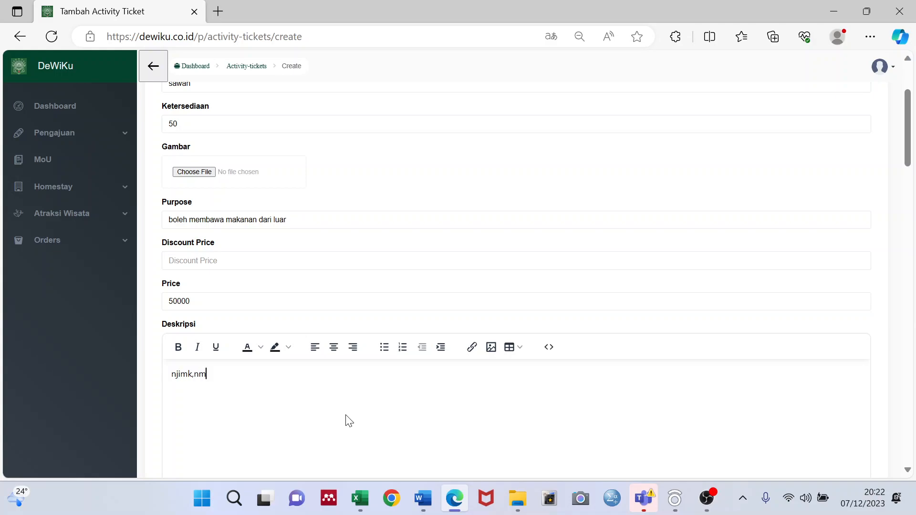
{"action": "scroll", "coordinate": [282, 325], "scroll_direction": "down", "scroll_amount": 12}
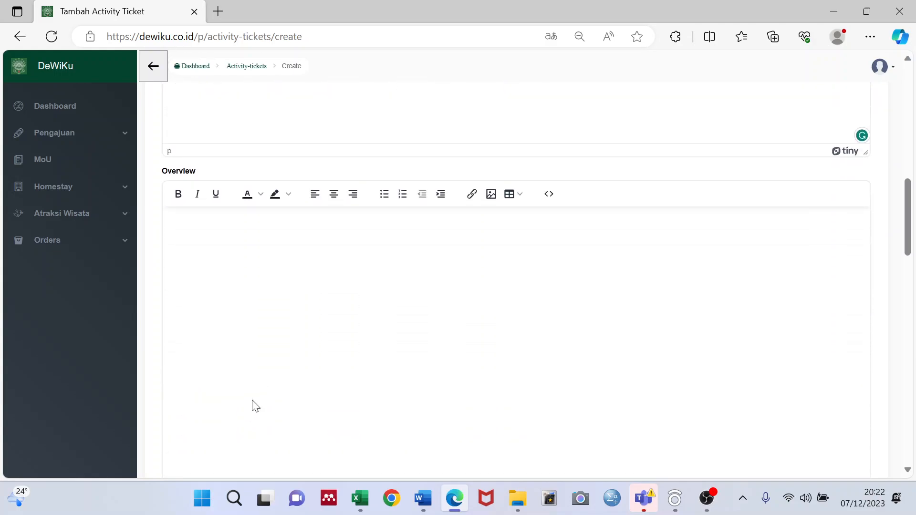
{"action": "left_click", "coordinate": [282, 211]}
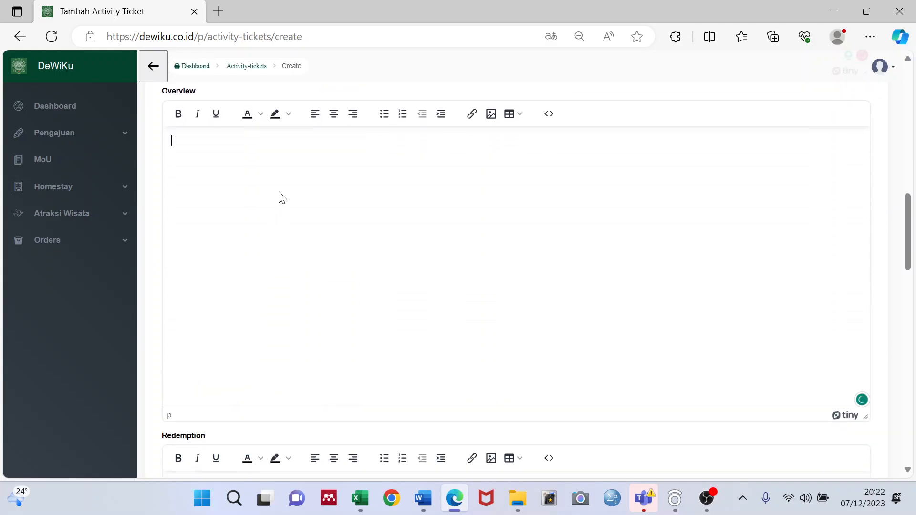
{"action": "type", "text": "mxos,poqe"}
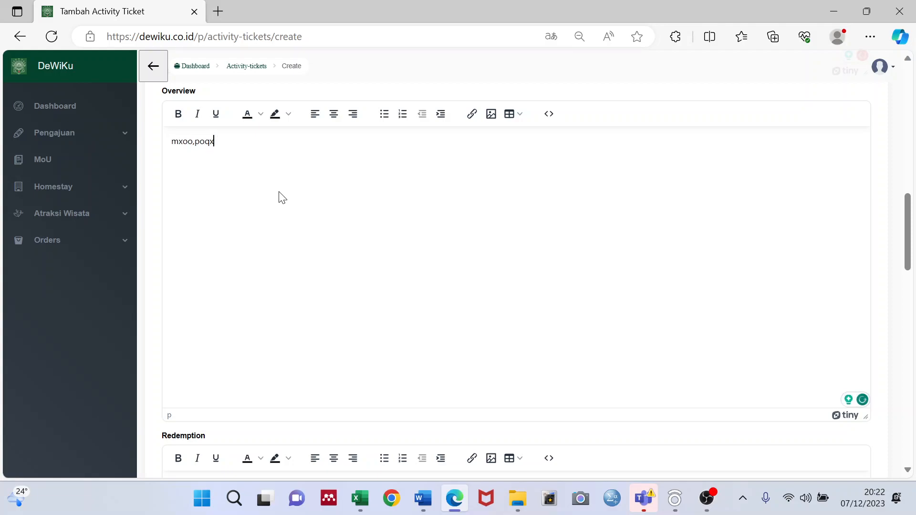
- Fill in the ticket's Redemption and Tos sections with short placeholder text
{"action": "scroll", "coordinate": [298, 178], "scroll_direction": "down", "scroll_amount": 4}
{"action": "left_click", "coordinate": [260, 320]}
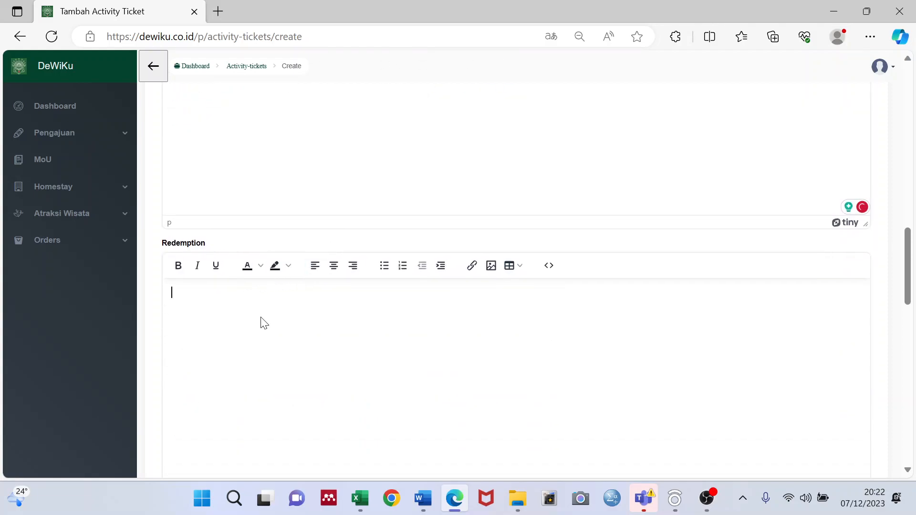
{"action": "scroll", "coordinate": [260, 321], "scroll_direction": "down", "scroll_amount": 3}
{"action": "scroll", "coordinate": [260, 324], "scroll_direction": "down", "scroll_amount": 6}
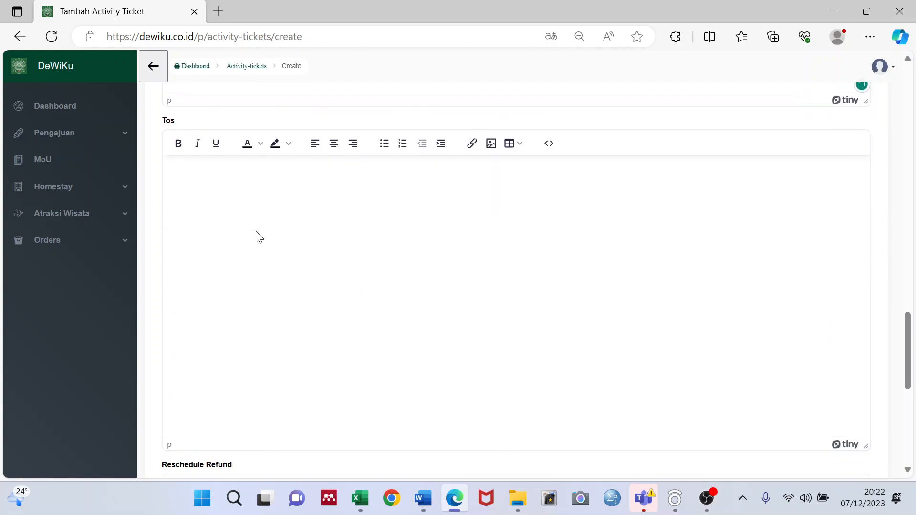
{"action": "scroll", "coordinate": [219, 193], "scroll_direction": "up", "scroll_amount": 1}
{"action": "left_click", "coordinate": [238, 238]}
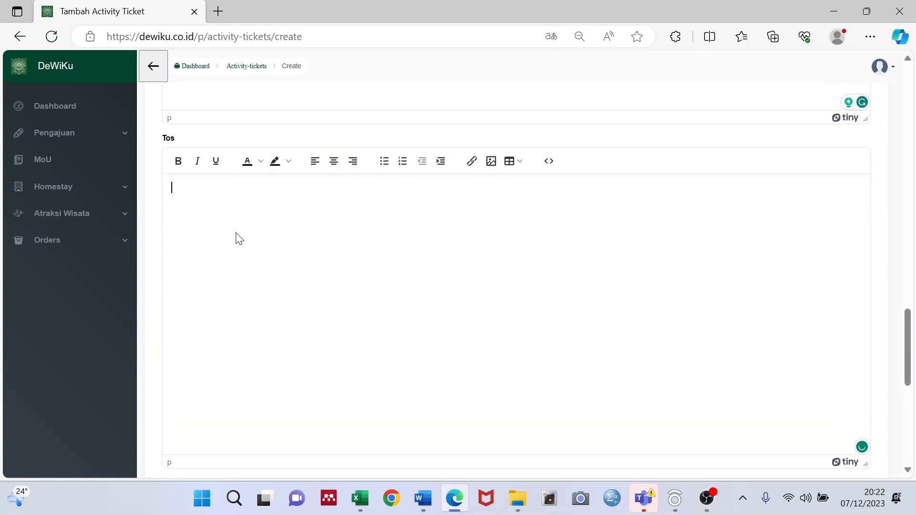
- Enter "tidak bisa refund" under Reschedule Refund and save the ticket
{"action": "scroll", "coordinate": [293, 277], "scroll_direction": "down", "scroll_amount": 4}
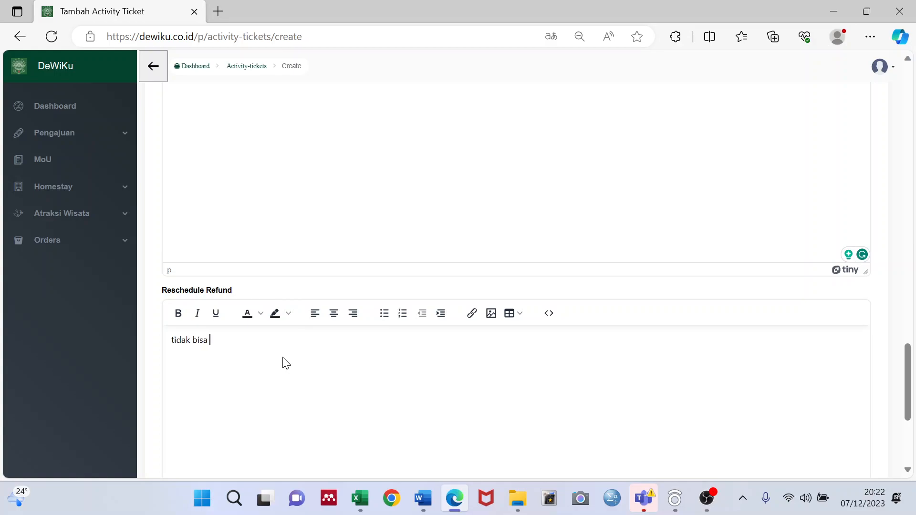
{"action": "scroll", "coordinate": [286, 364], "scroll_direction": "down", "scroll_amount": 5}
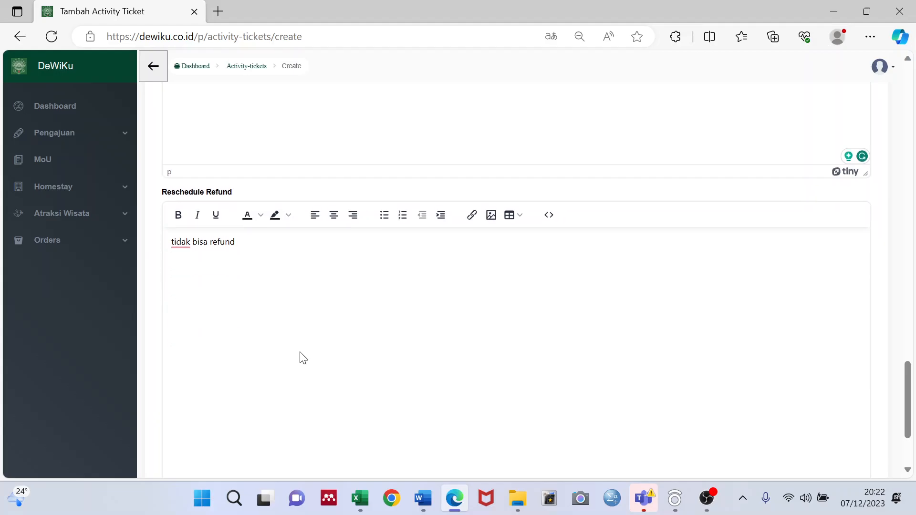
{"action": "left_click", "coordinate": [189, 423]}
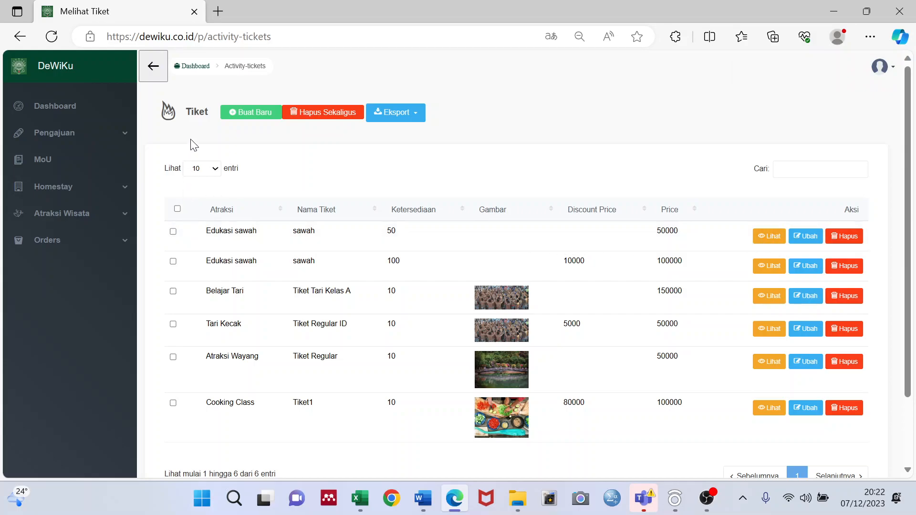
- Show the Rating / Penilaian list for the tourist attractions and check which other attraction sections are available
{"action": "left_click", "coordinate": [73, 221]}
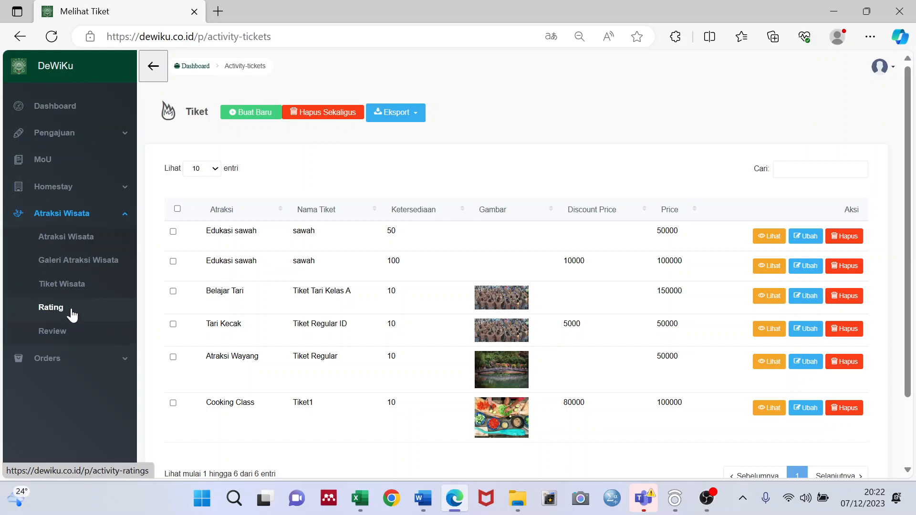
{"action": "left_click", "coordinate": [72, 308]}
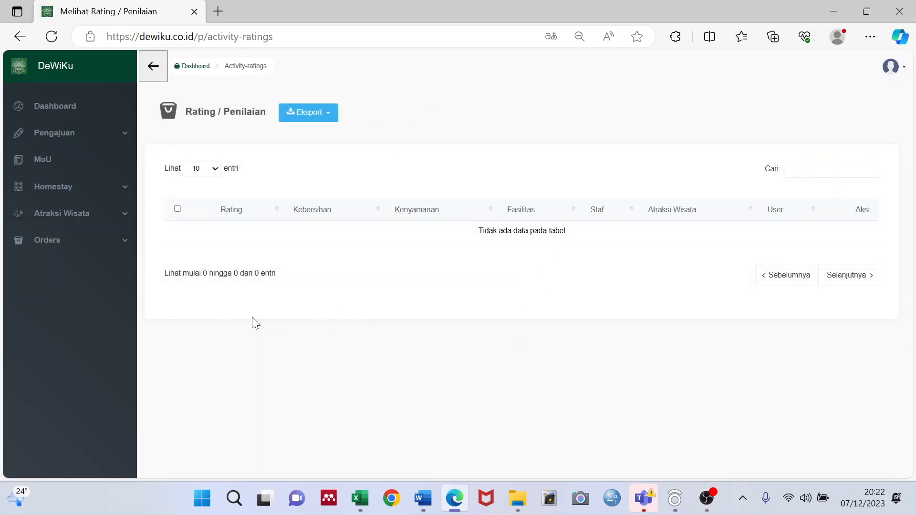
{"action": "left_click", "coordinate": [88, 215]}
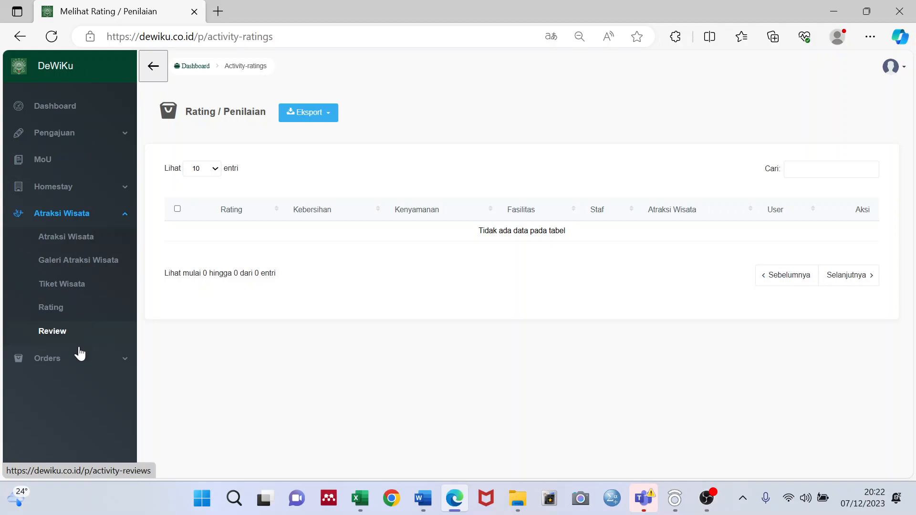
{"action": "left_click", "coordinate": [122, 215]}
- Review the Homestay Orders list and view the homestay order detail for the Superior Room booking dated 2023-12-18
{"action": "left_click", "coordinate": [56, 243]}
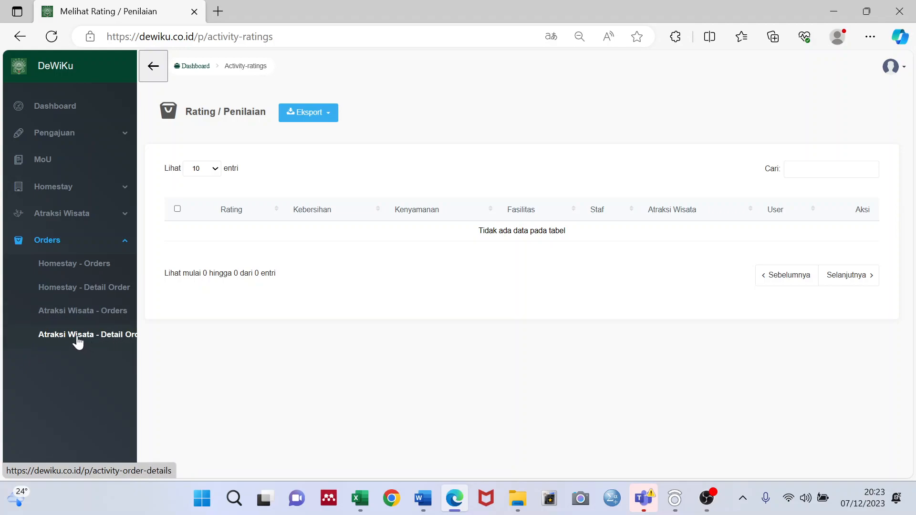
{"action": "left_click", "coordinate": [75, 271]}
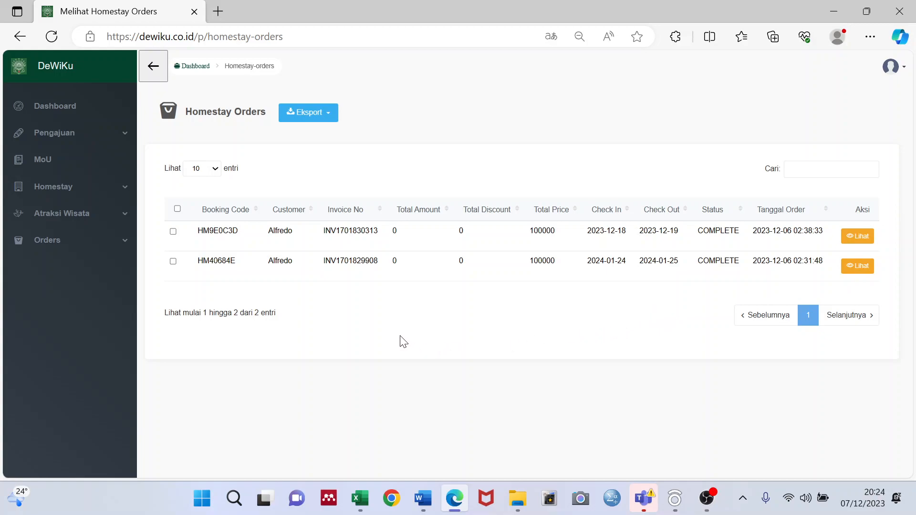
{"action": "left_click", "coordinate": [88, 244]}
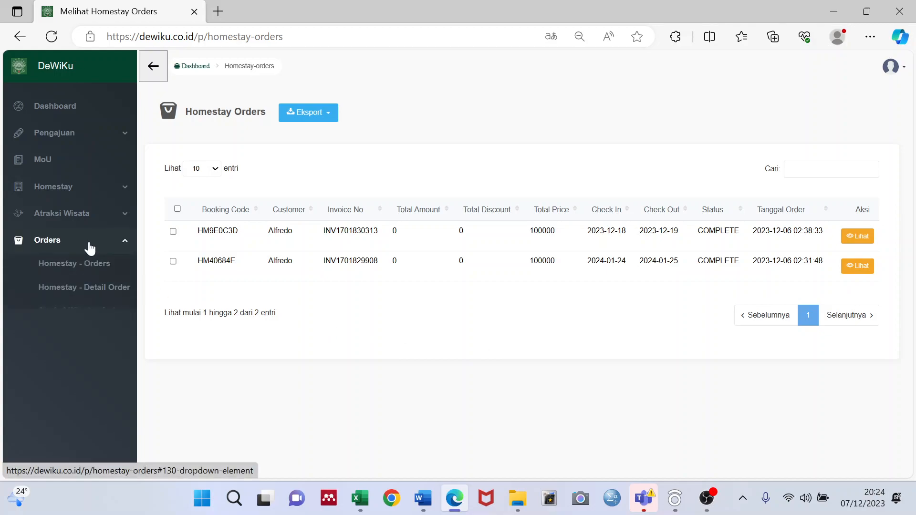
{"action": "left_click", "coordinate": [74, 290]}
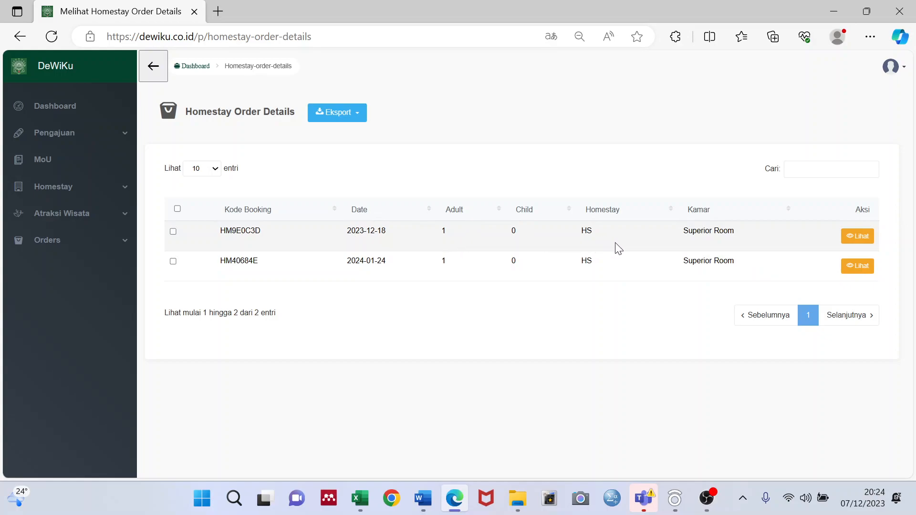
{"action": "left_click", "coordinate": [863, 237]}
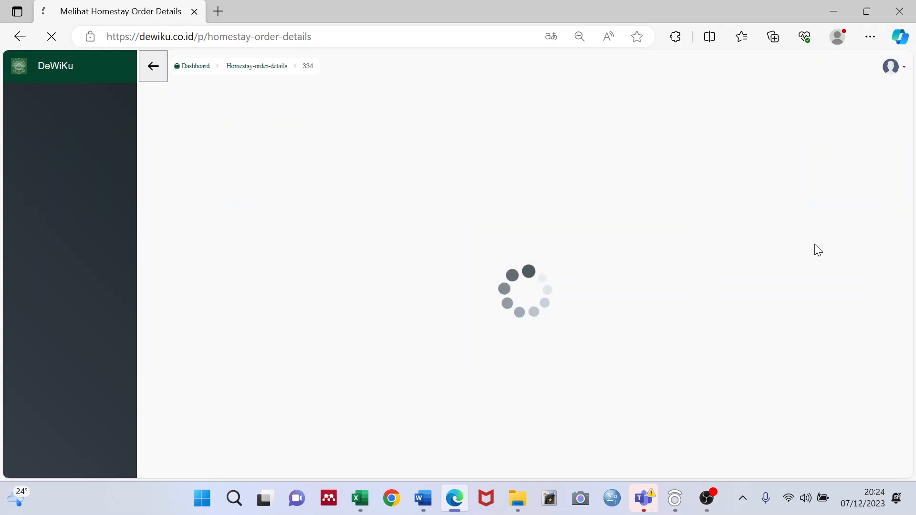
{"action": "scroll", "coordinate": [241, 243], "scroll_direction": "down", "scroll_amount": 1}
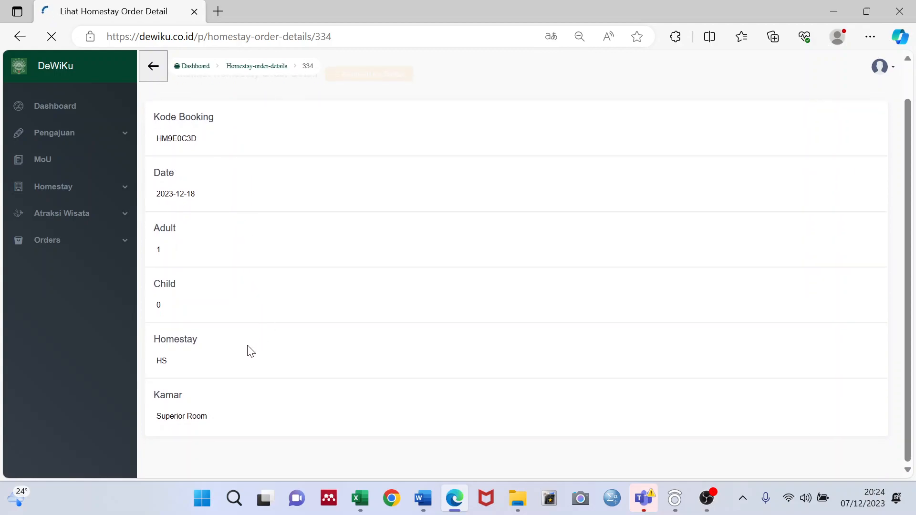
- Review the Atraksi Wisata orders list and view the attraction order detail for the Cooking Class booking
{"action": "left_click", "coordinate": [89, 242]}
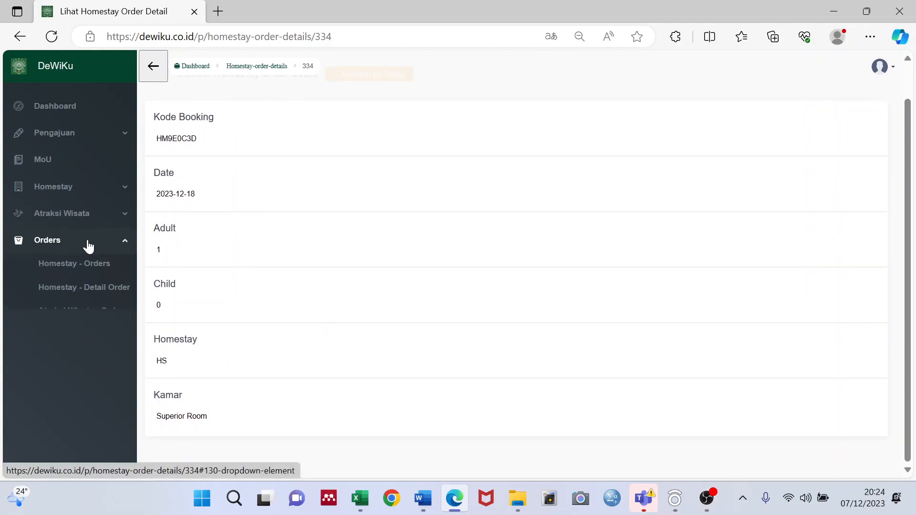
{"action": "left_click", "coordinate": [103, 316]}
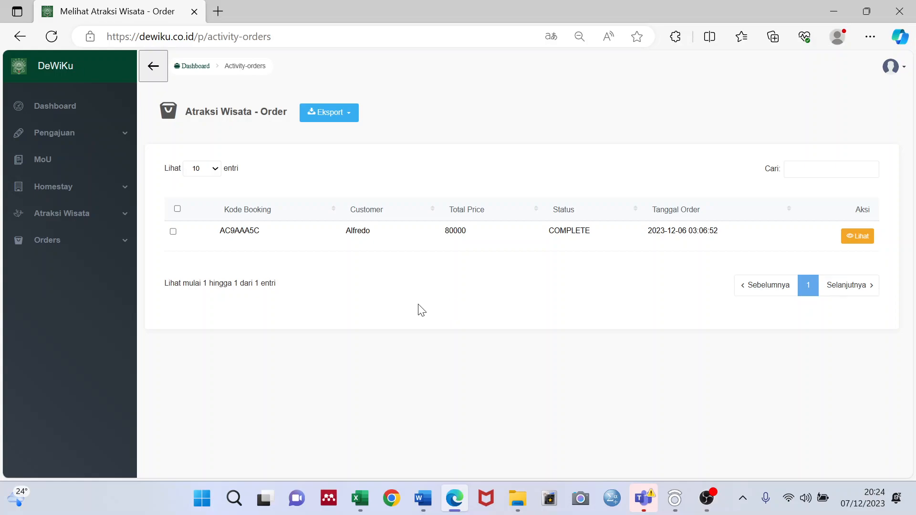
{"action": "left_click", "coordinate": [105, 241]}
{"action": "left_click", "coordinate": [90, 336]}
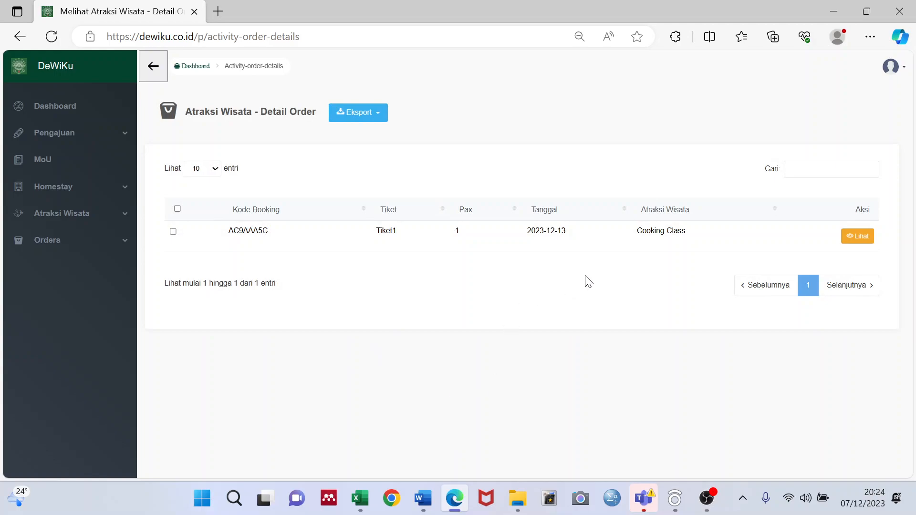
{"action": "left_click", "coordinate": [853, 237]}
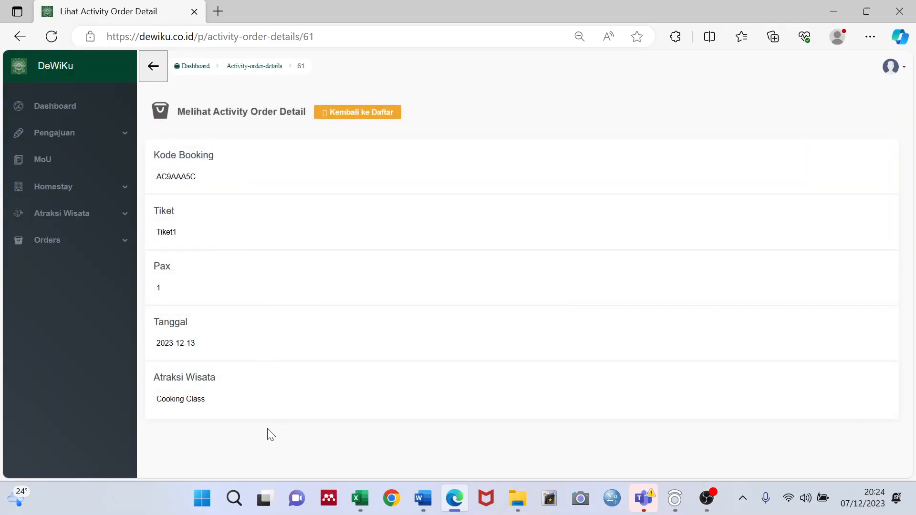
{"action": "left_click", "coordinate": [80, 242]}
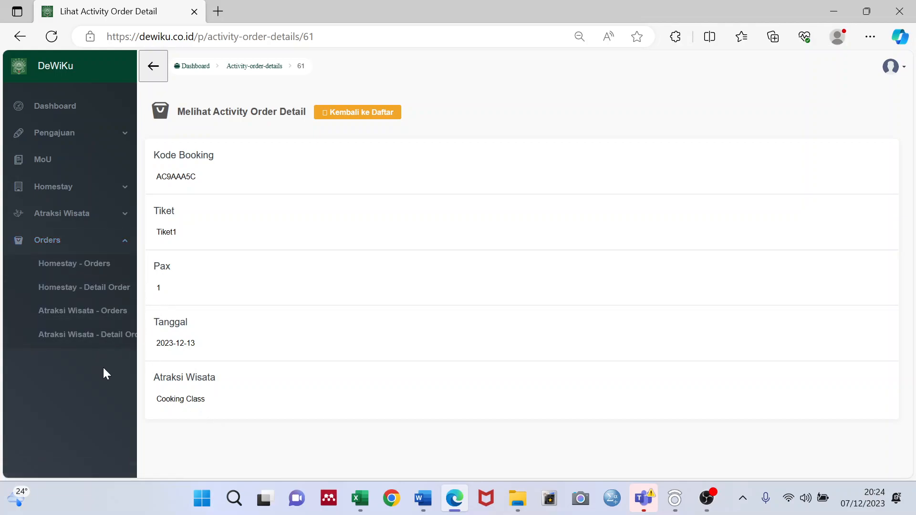
{"action": "left_click", "coordinate": [65, 243]}
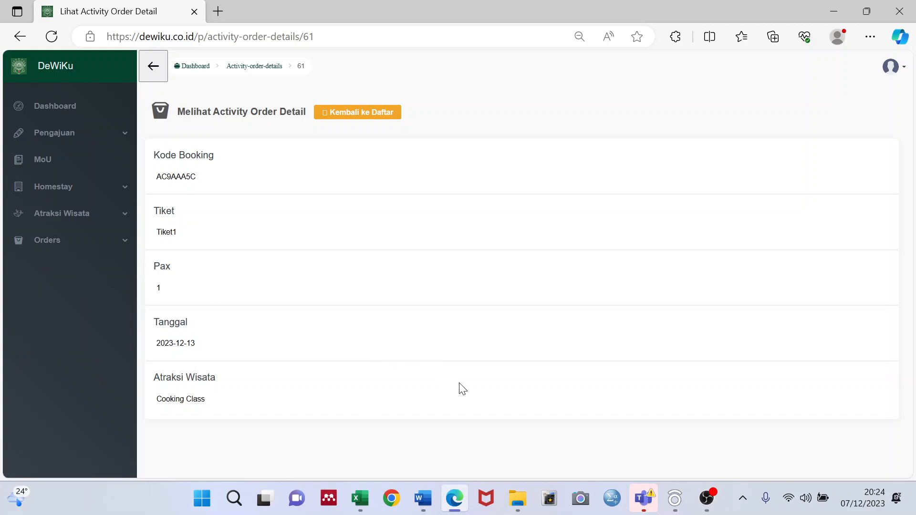